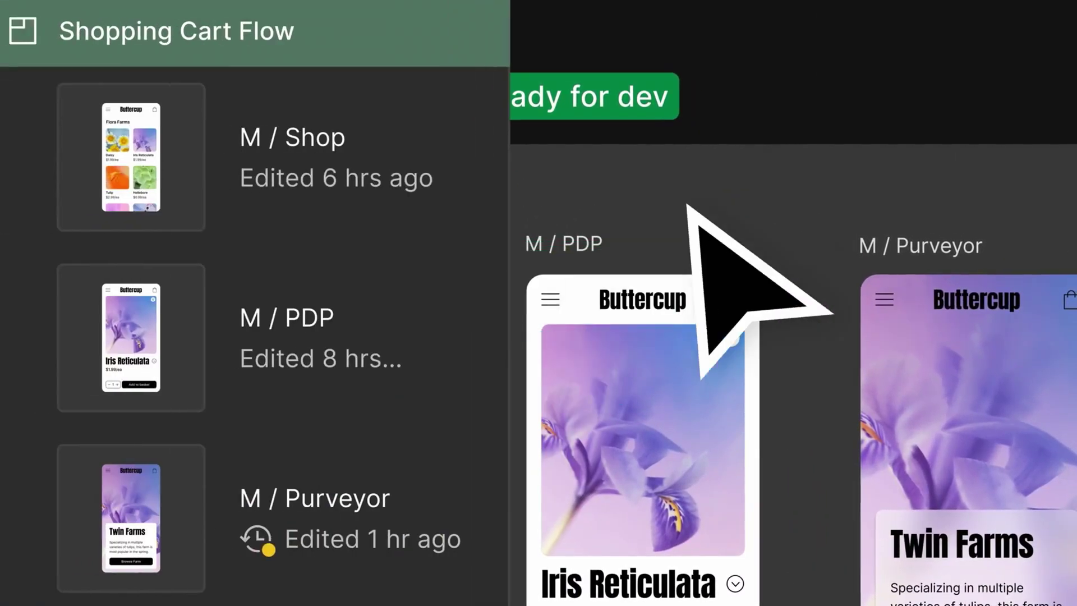
Jump to the M / Shop frame in the Dev Mode draft file.
left_click(179, 157)
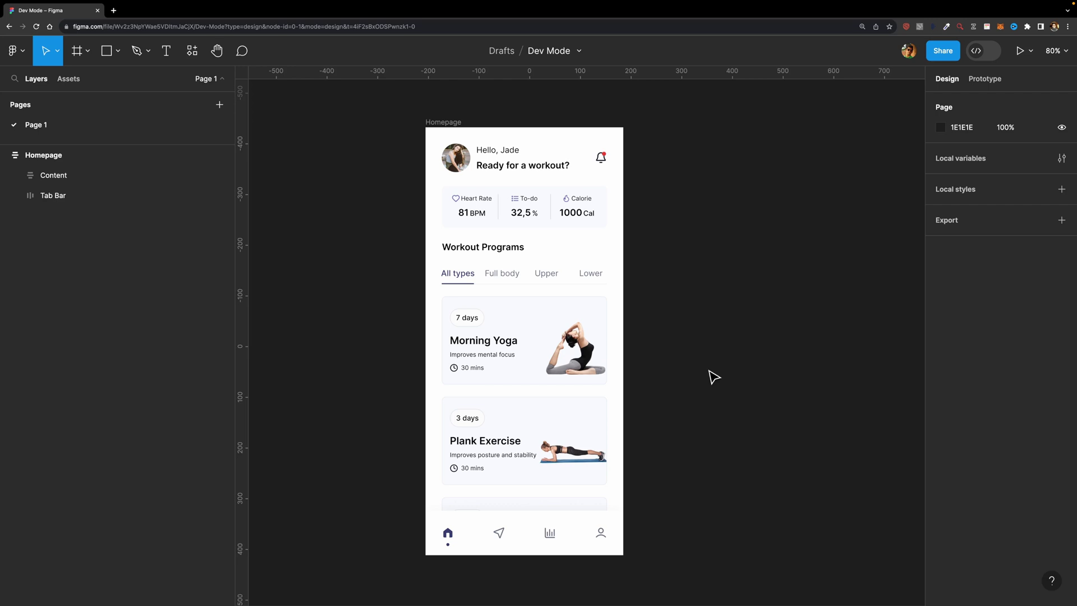
left_click(980, 55)
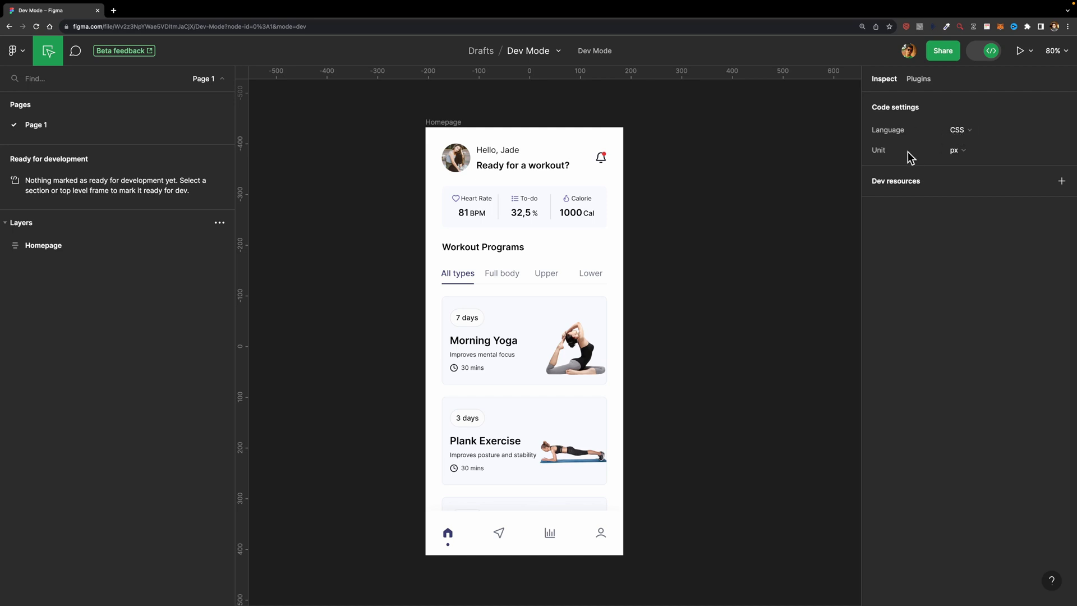
left_click(960, 150)
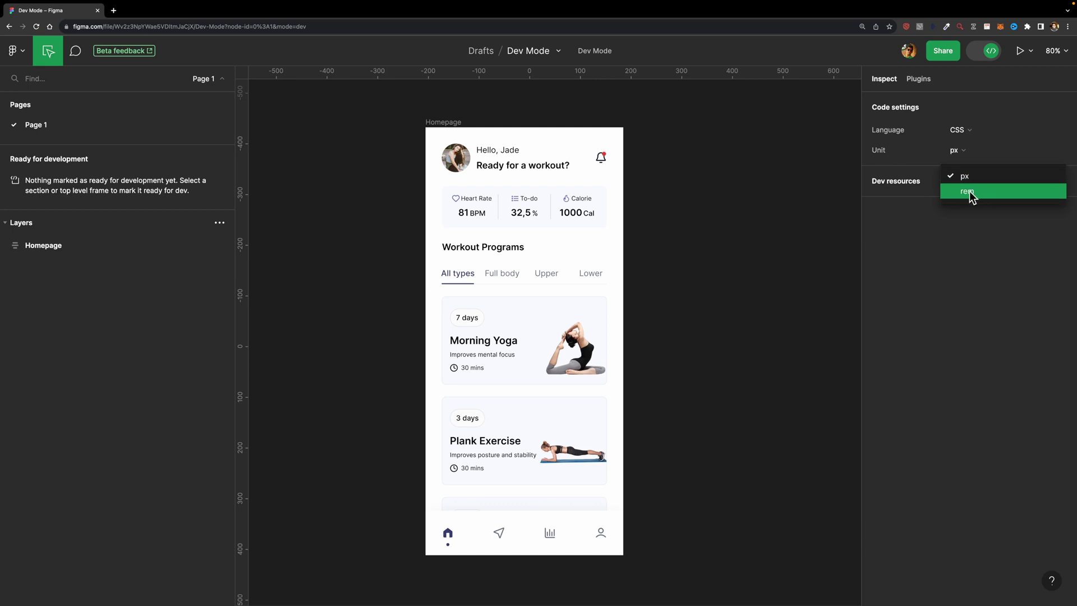
left_click(911, 155)
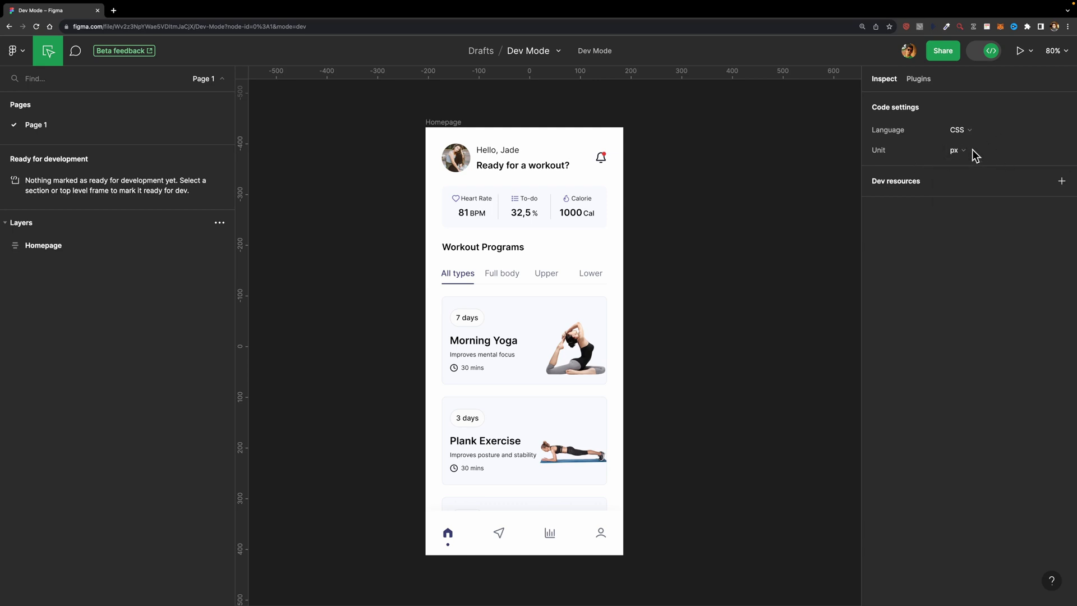
Select the Homepage frame and try adding a dev resource link, then cancel it.
left_click(448, 125)
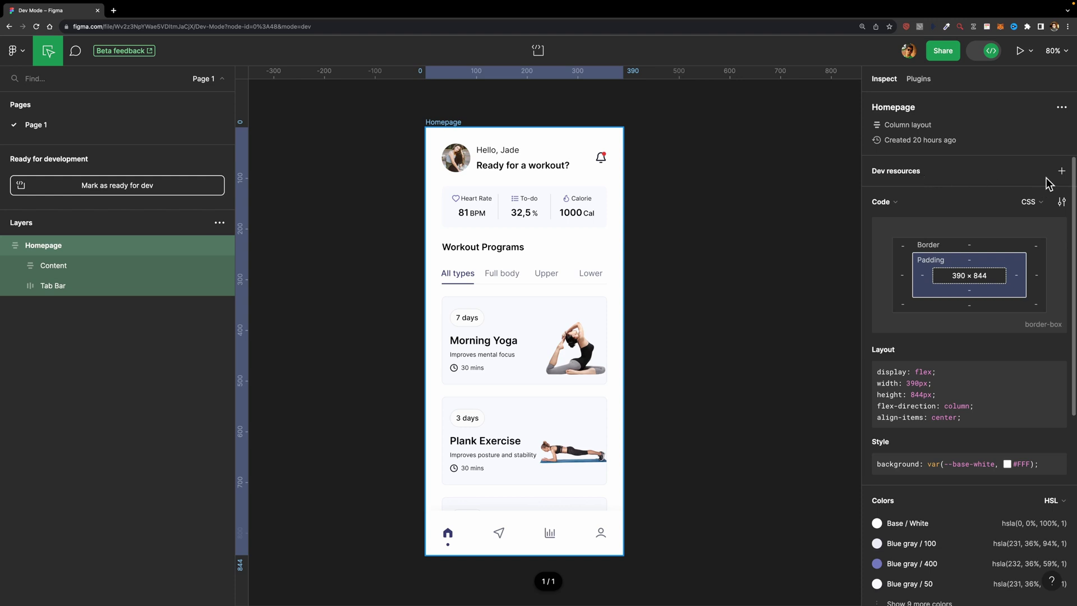
left_click(1061, 171)
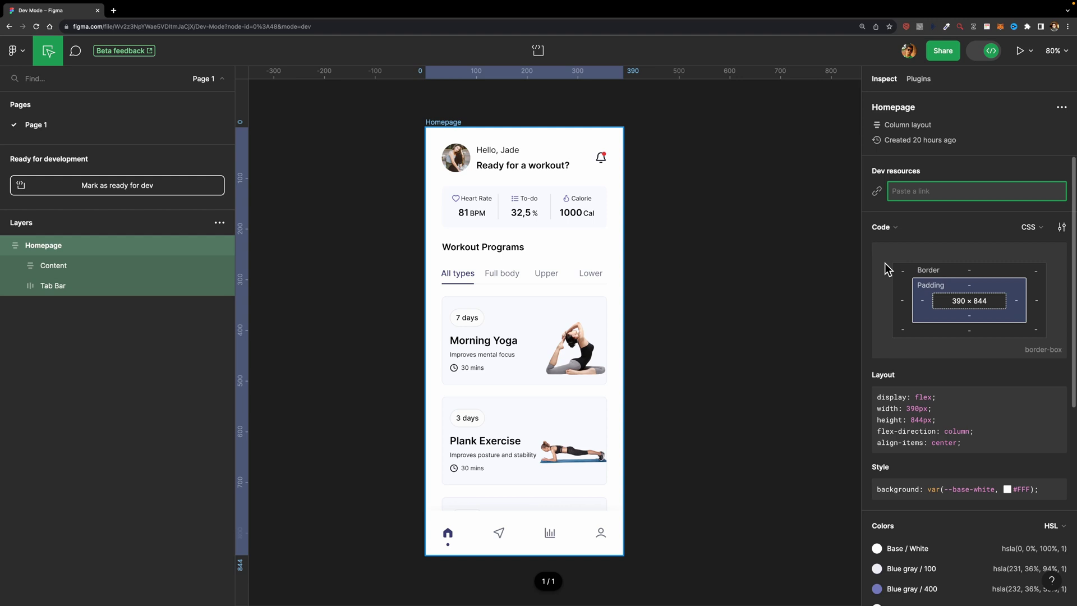
left_click(1033, 230)
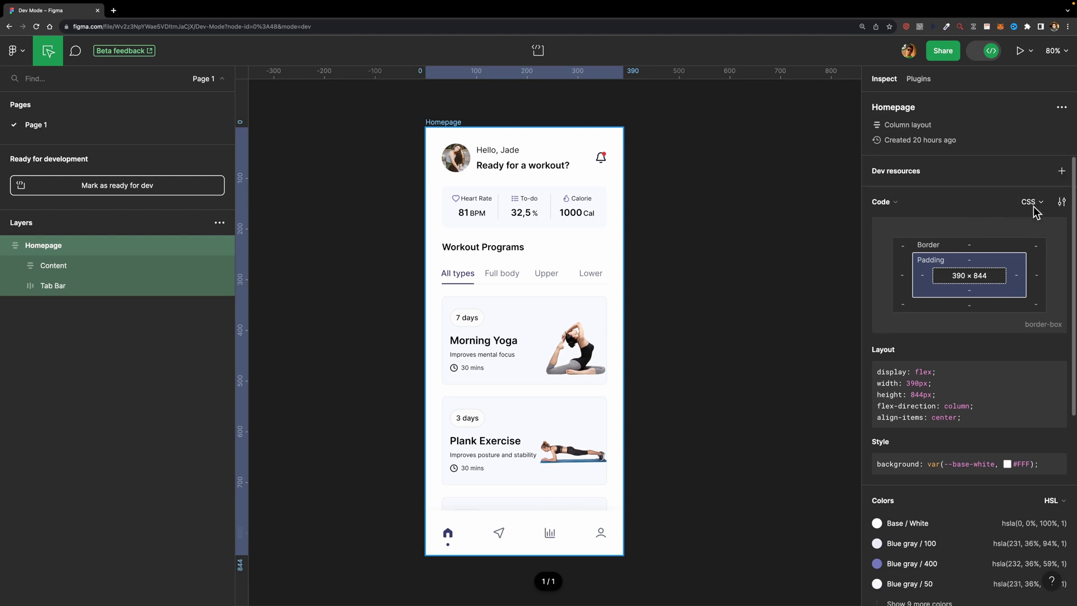
Keep CSS as the code language and scroll the Inspect panel to Colors and Assets.
left_click(1033, 205)
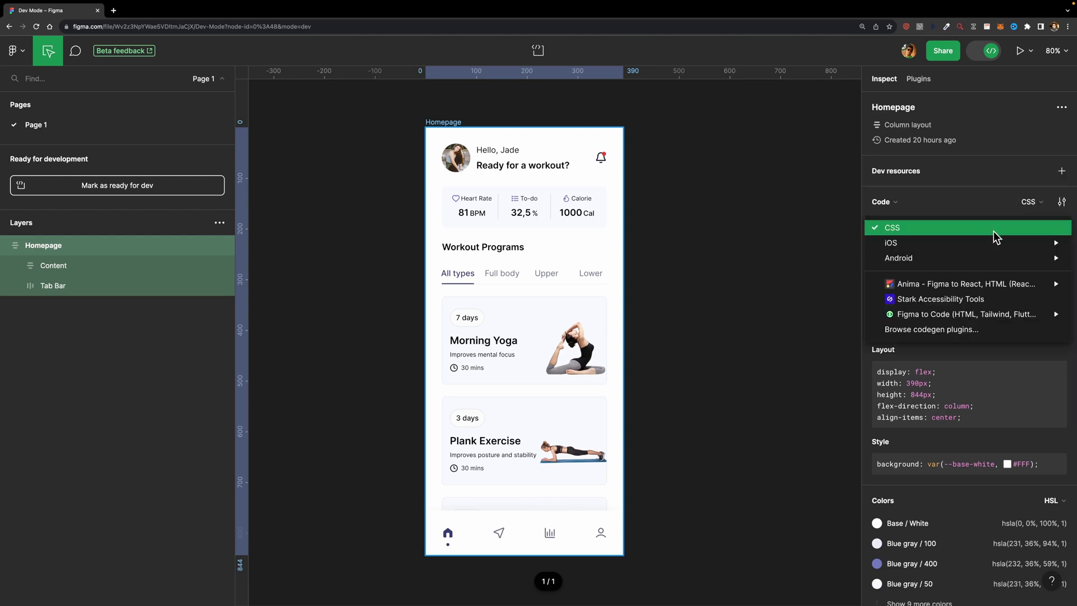
mouse_move(985, 250)
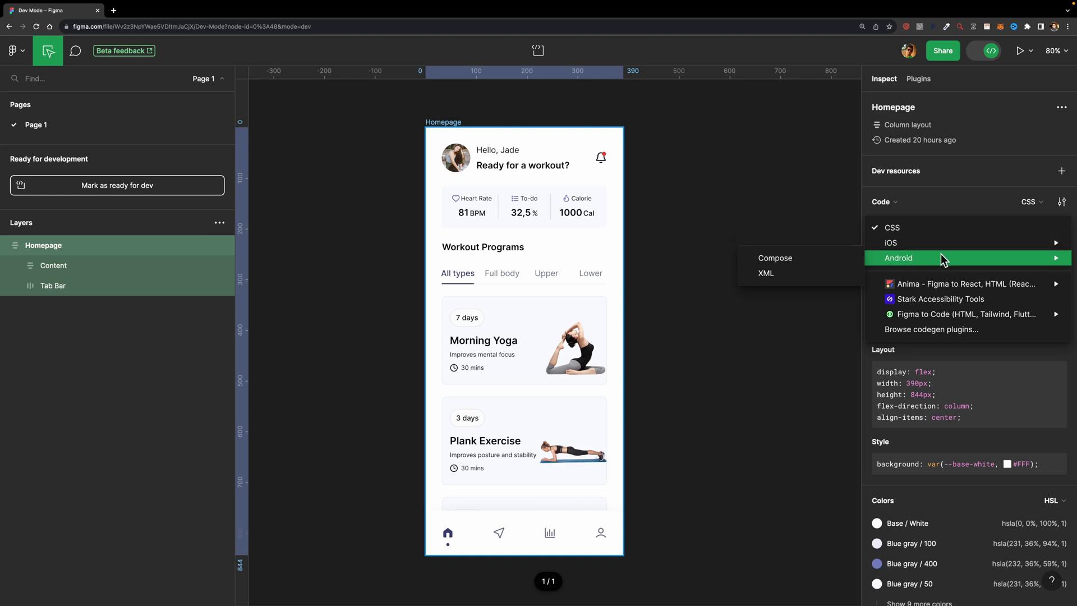
left_click(982, 207)
scroll(986, 309, "down", 3)
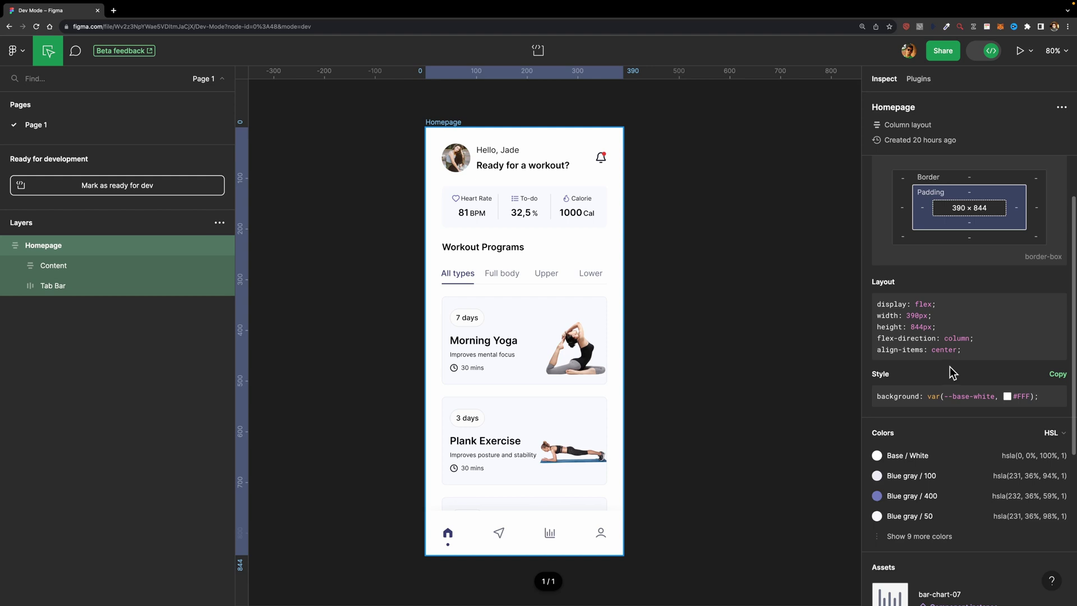
scroll(951, 373, "down", 3)
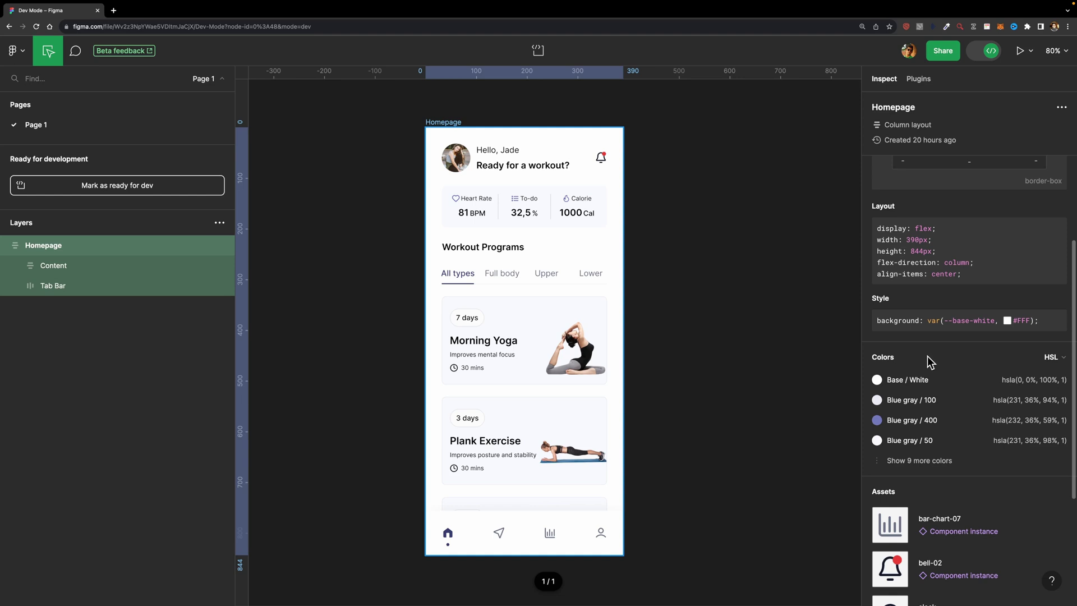
scroll(901, 464, "down", 4)
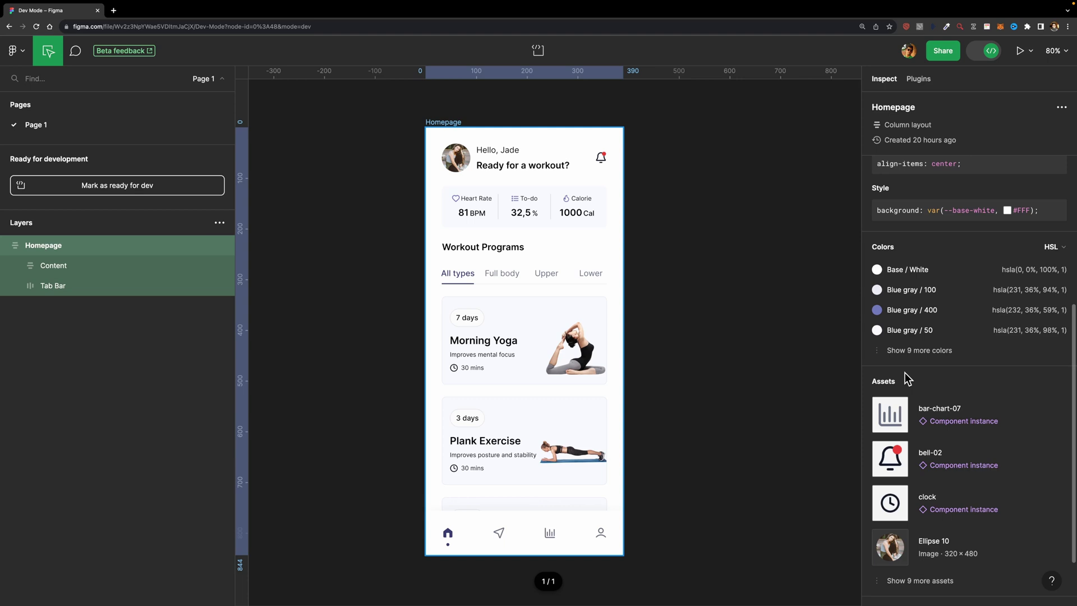
scroll(907, 379, "down", 2)
mouse_move(909, 395)
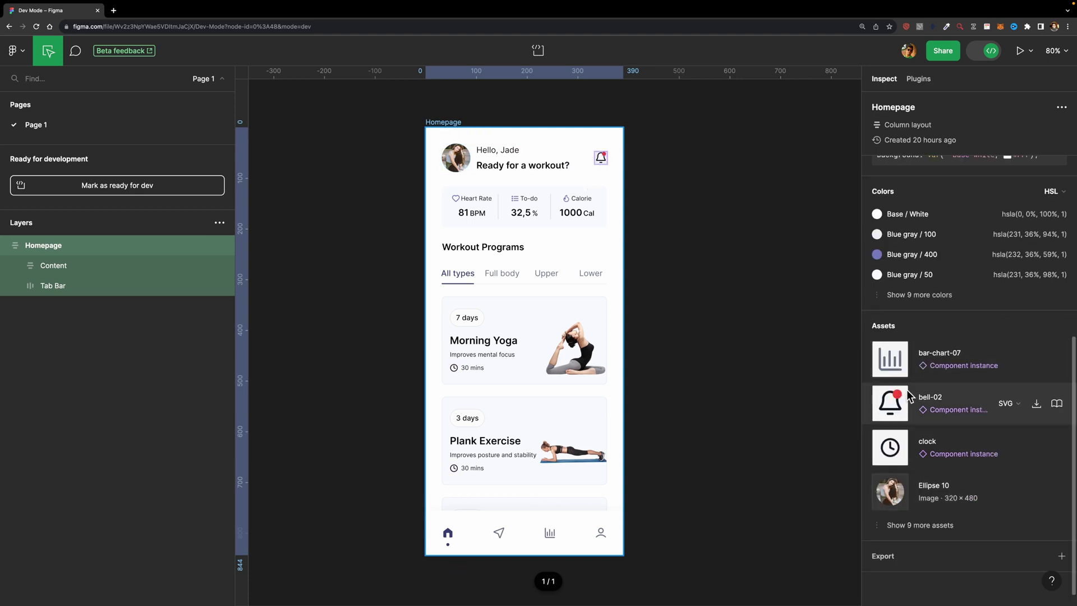
mouse_move(947, 446)
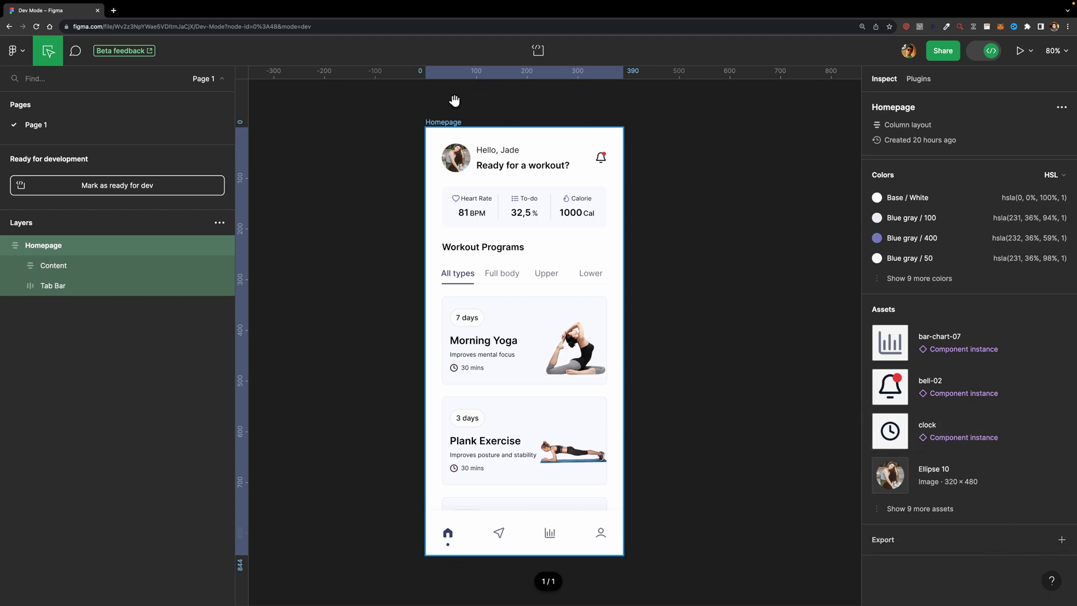
Inspect the 'Ready for a workout?' heading's typography: Inter 18px, weight 600, 28px line height.
left_click(613, 223)
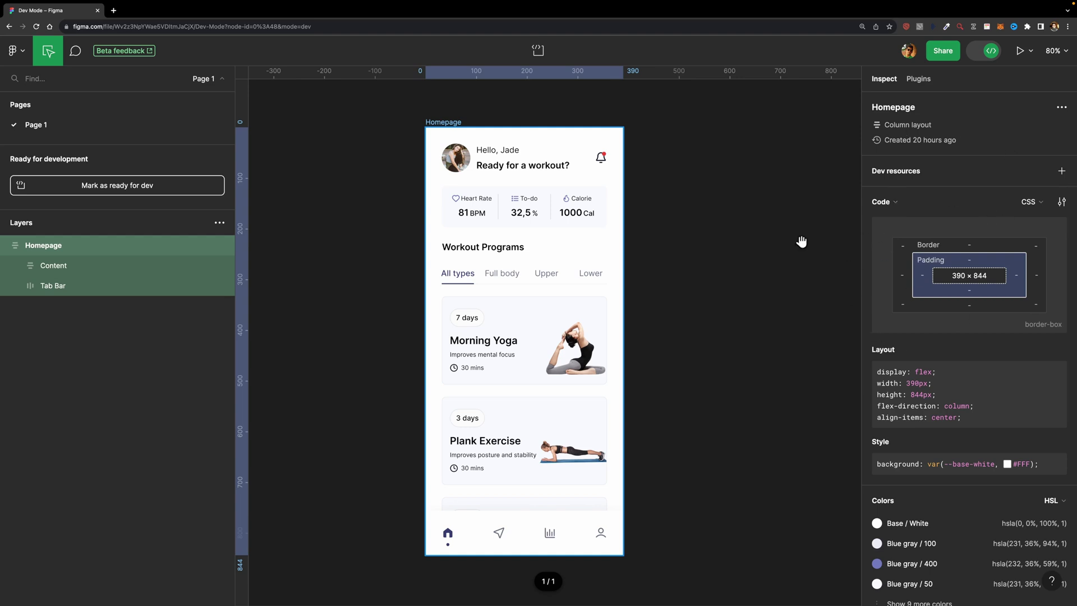
left_click(495, 164)
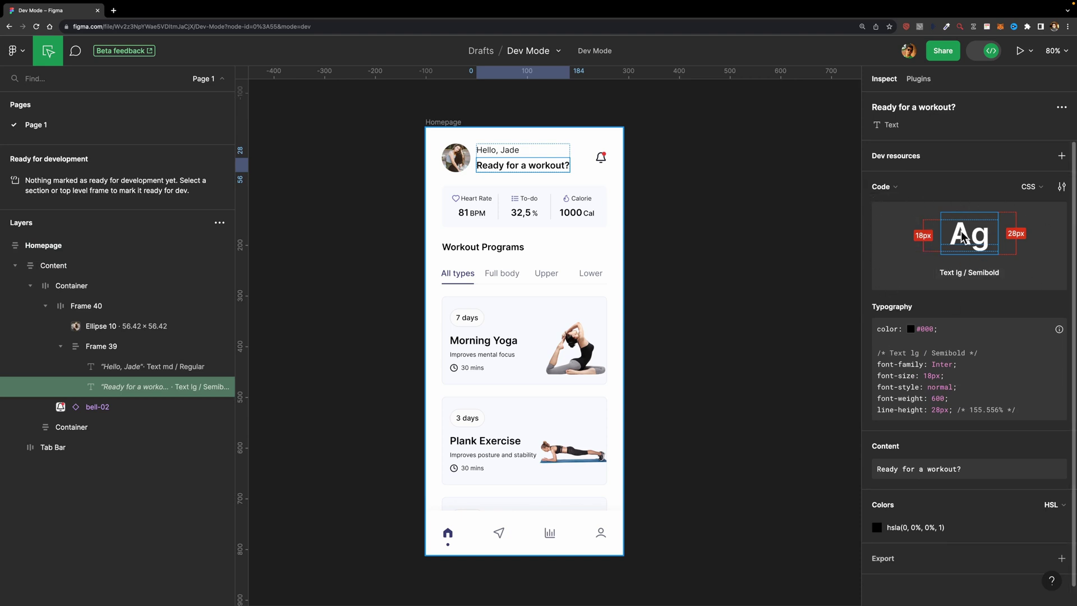
mouse_move(935, 222)
mouse_move(890, 307)
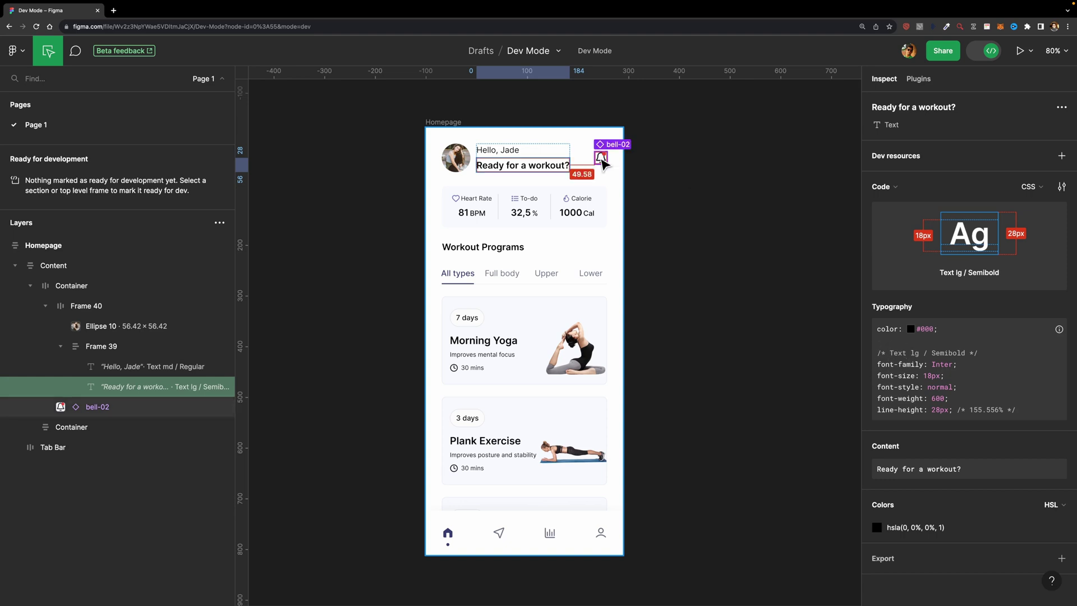
Select the bell-02 notification icon and open it in the component playground.
left_click(602, 163)
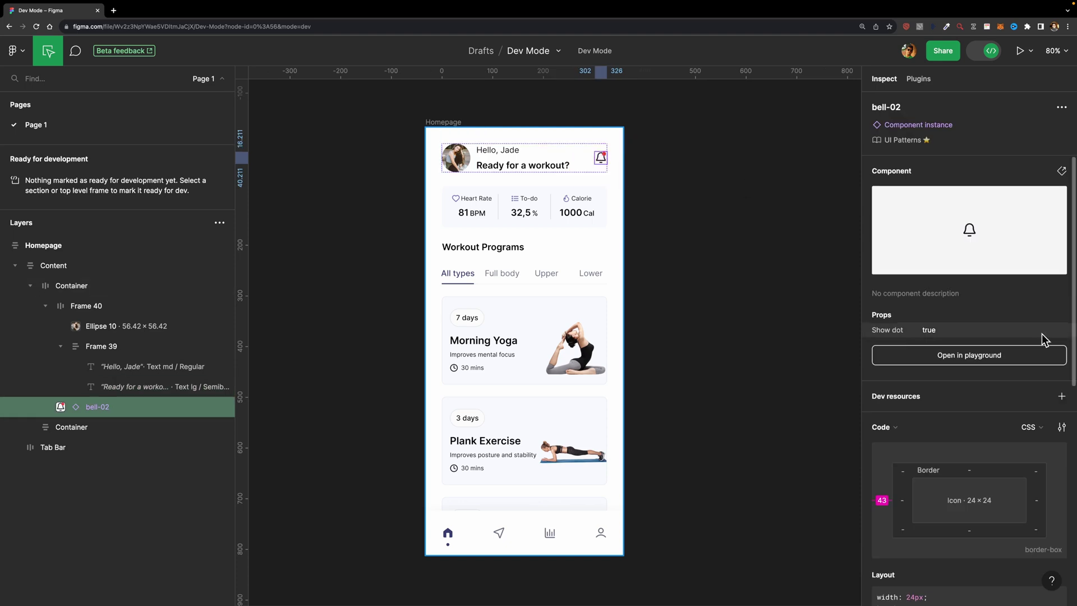
scroll(980, 315, "down", 1)
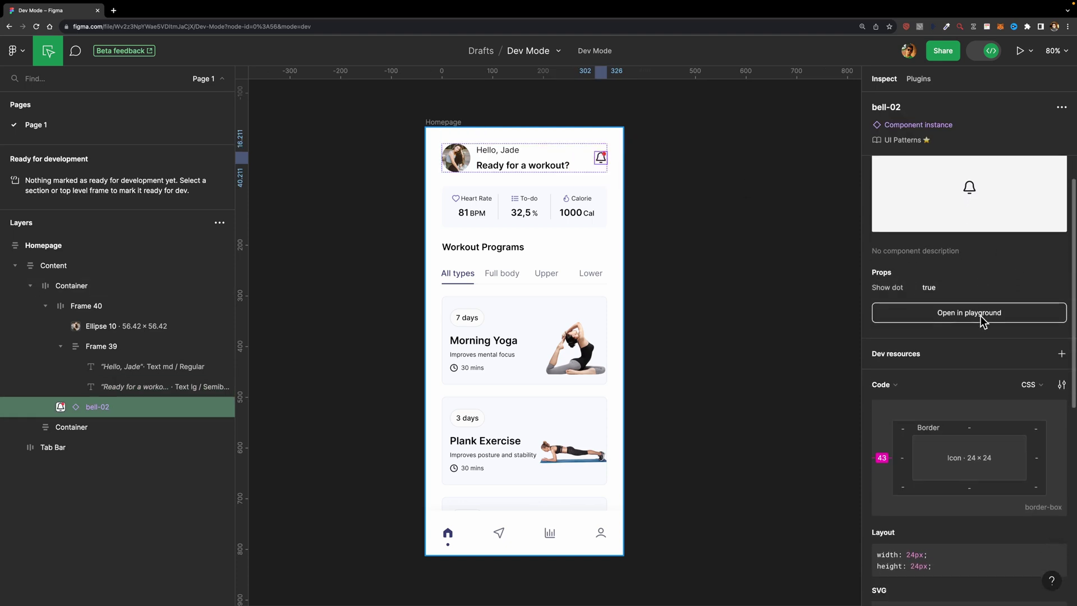
scroll(928, 288, "up", 1)
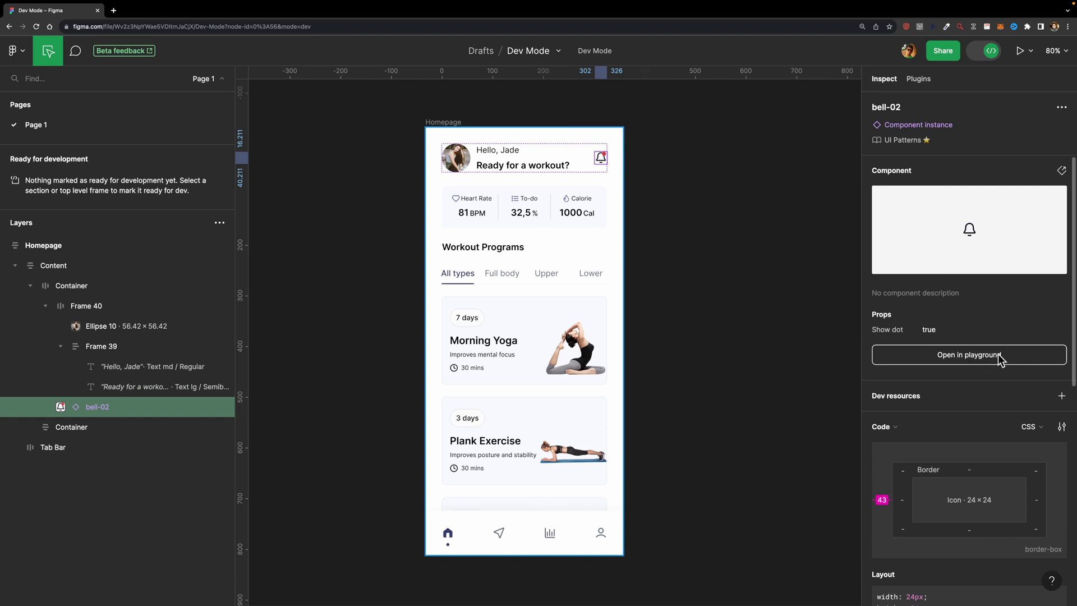
left_click(972, 354)
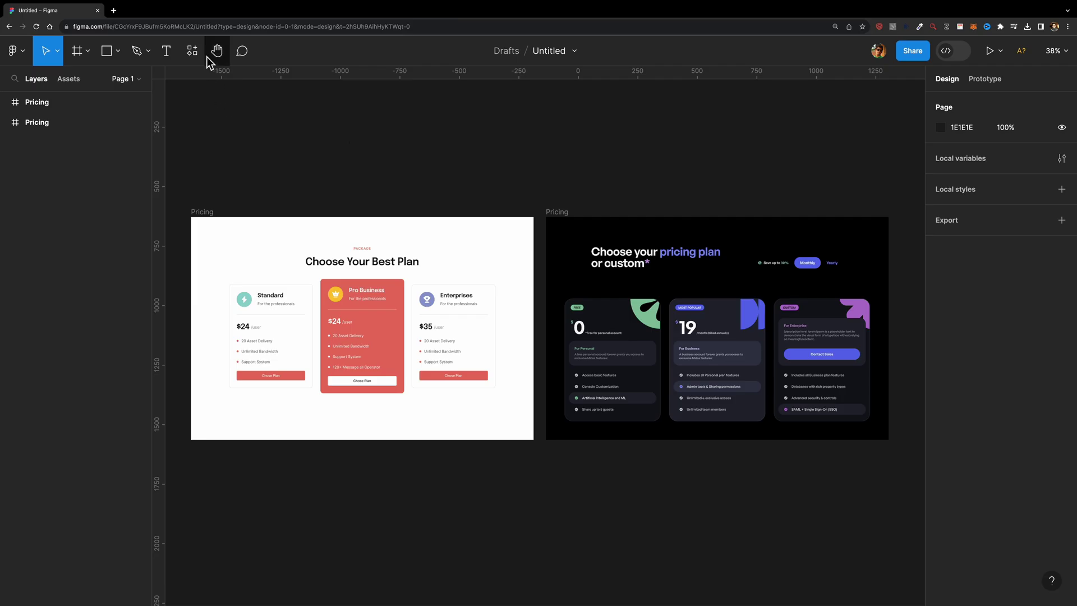
Run the Market Test plugin on both Pricing frames and launch the test.
left_click(192, 50)
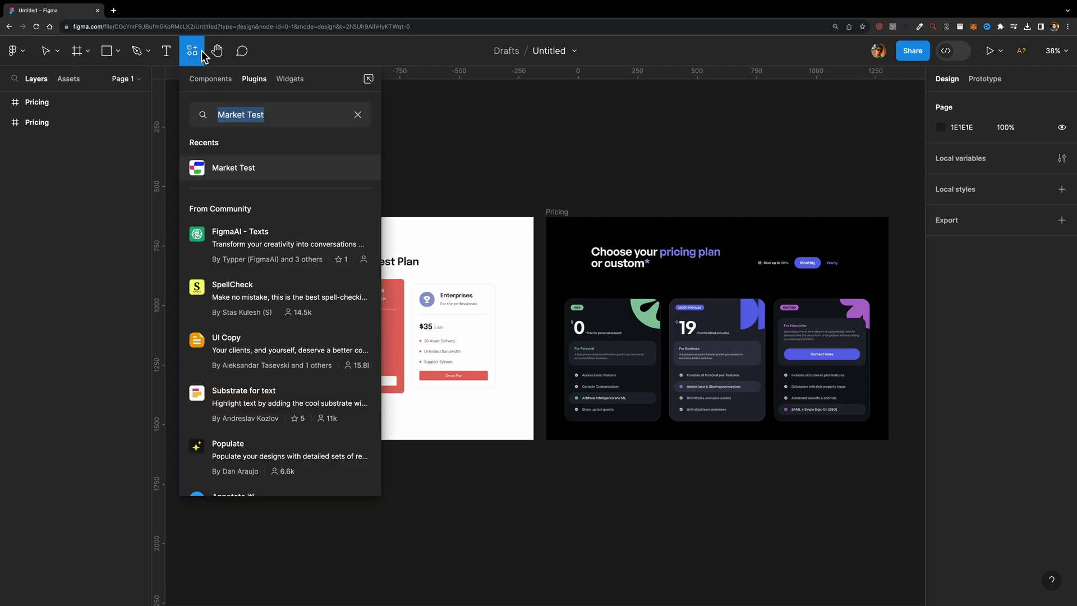
left_click(309, 177)
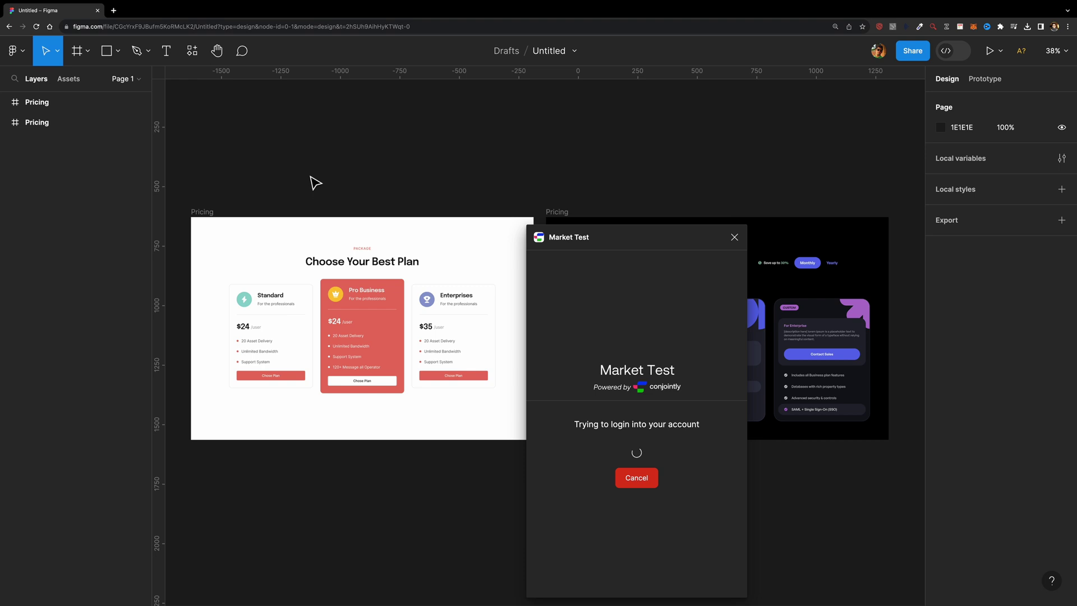
left_click(566, 310)
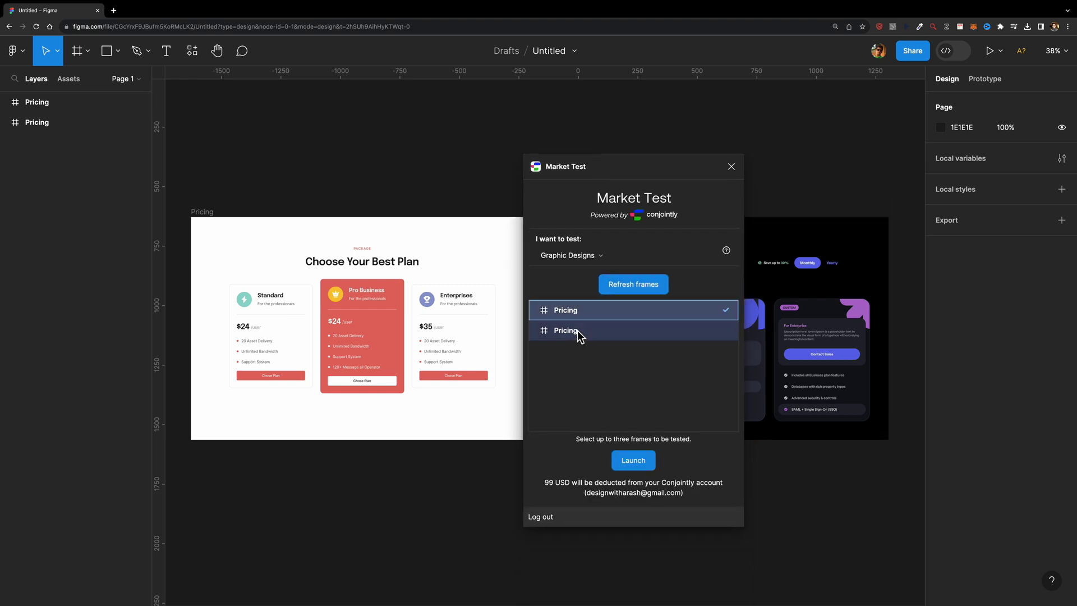
left_click(573, 331)
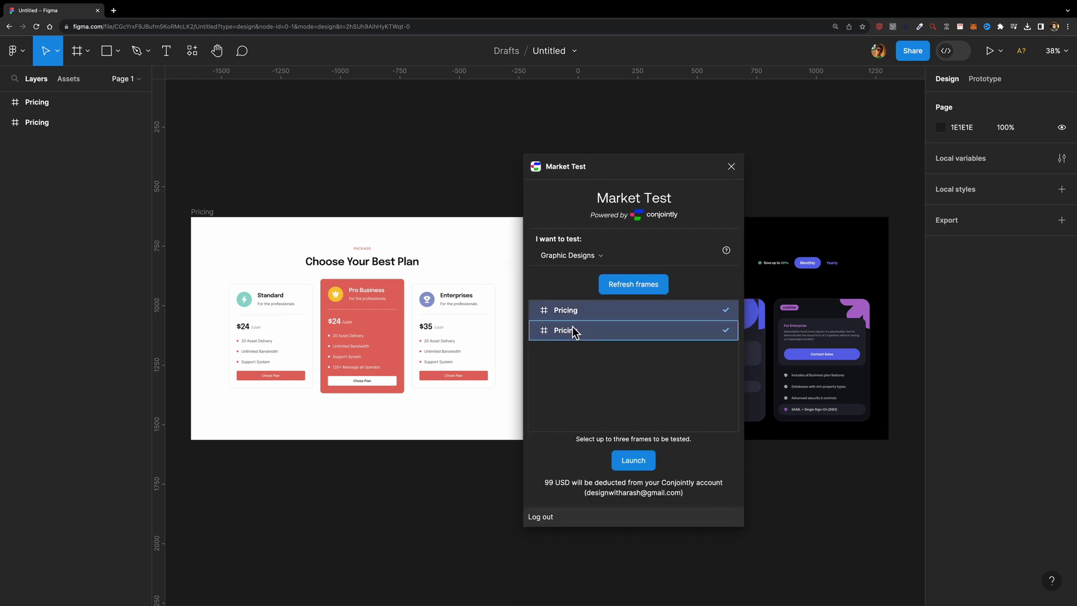
left_click(649, 467)
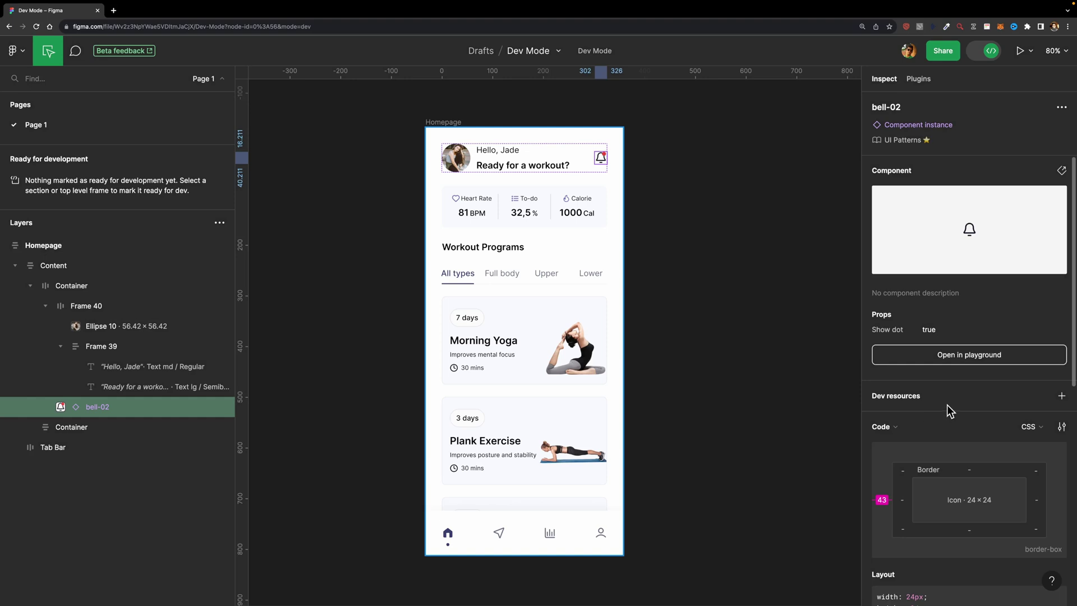
Inspect the 'Ready for a workout?' text, then Card 1's 24px 16px padding and 12px gap.
left_click(523, 165)
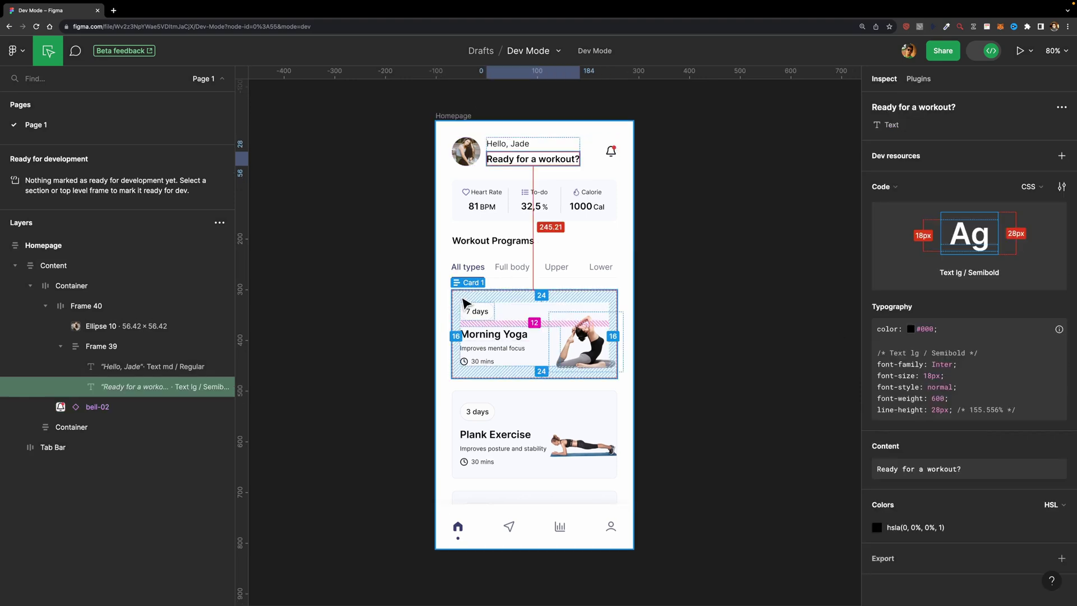
left_click(460, 300)
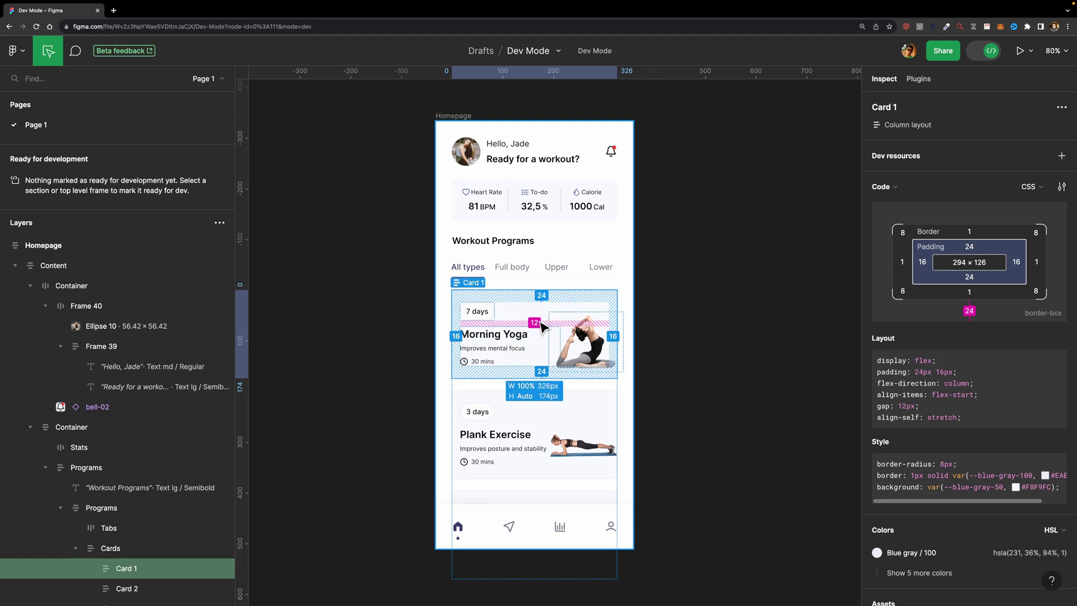
Switch code units from px to rem and check Card 1's measurements in rem.
left_click(733, 235)
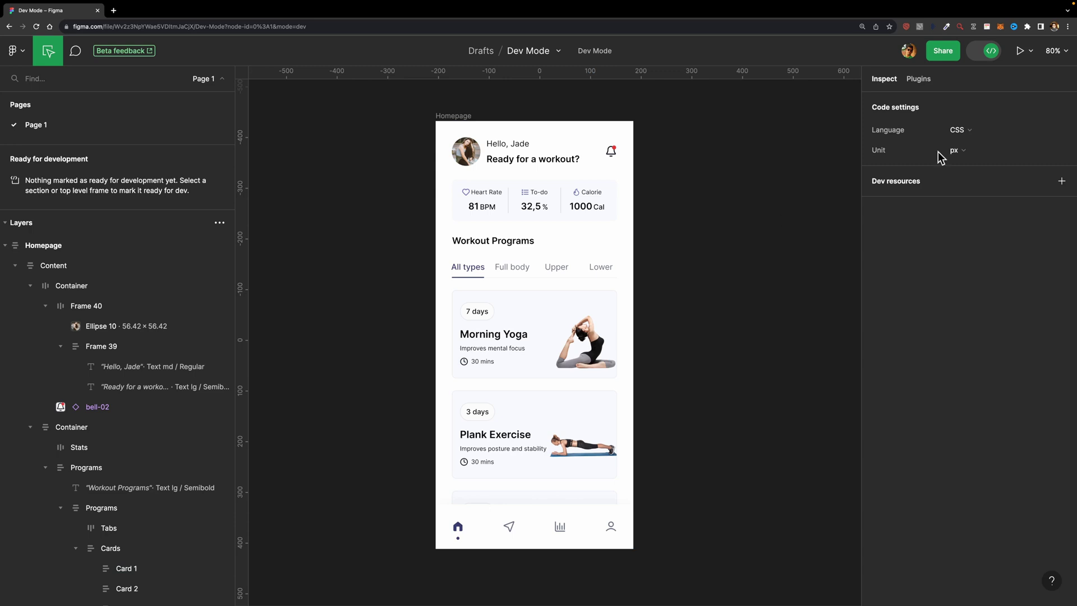
left_click(955, 151)
left_click(969, 192)
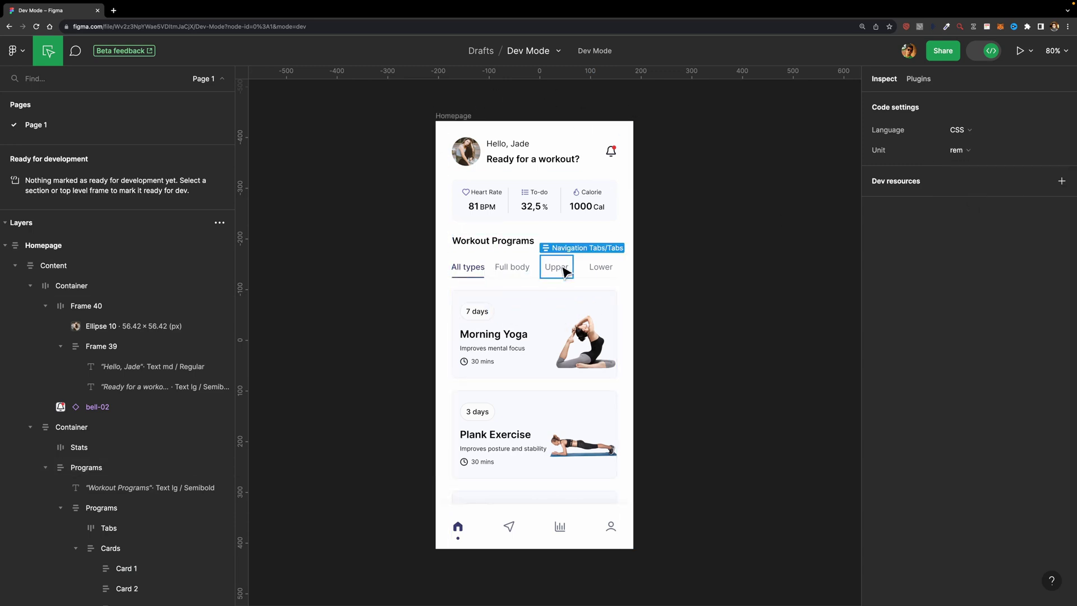
left_click(597, 305)
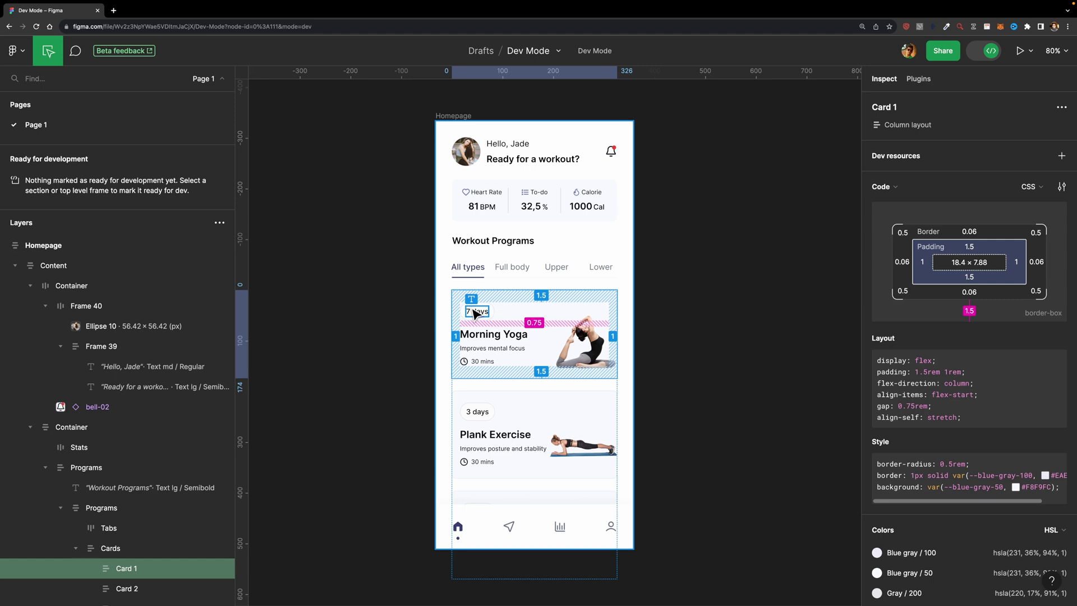
Deselect everything and collapse the layer tree down to Homepage with Alt+L.
left_click(748, 213)
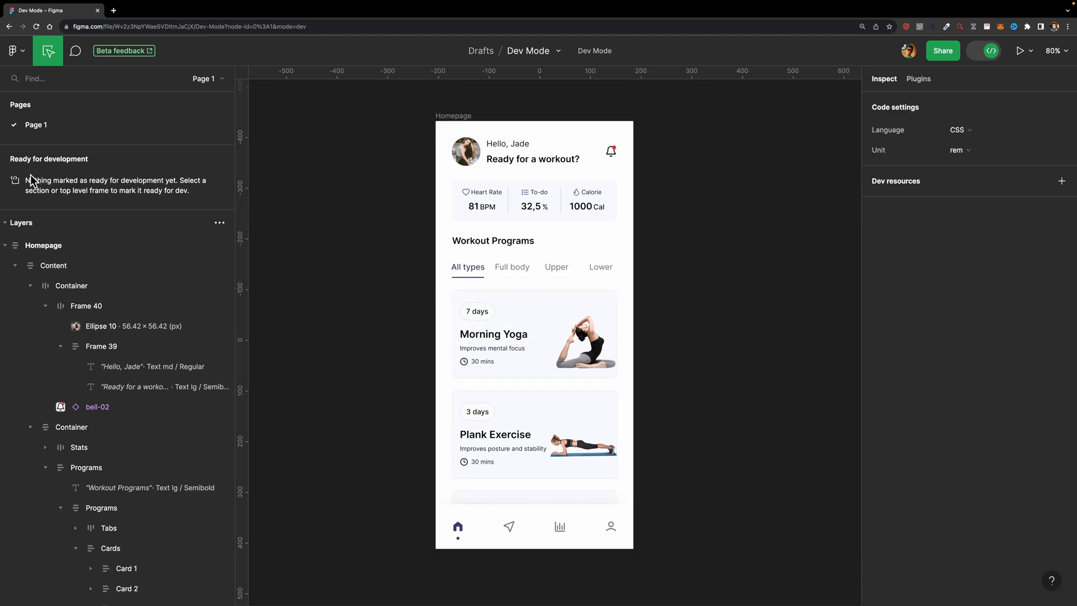
key("alt+l")
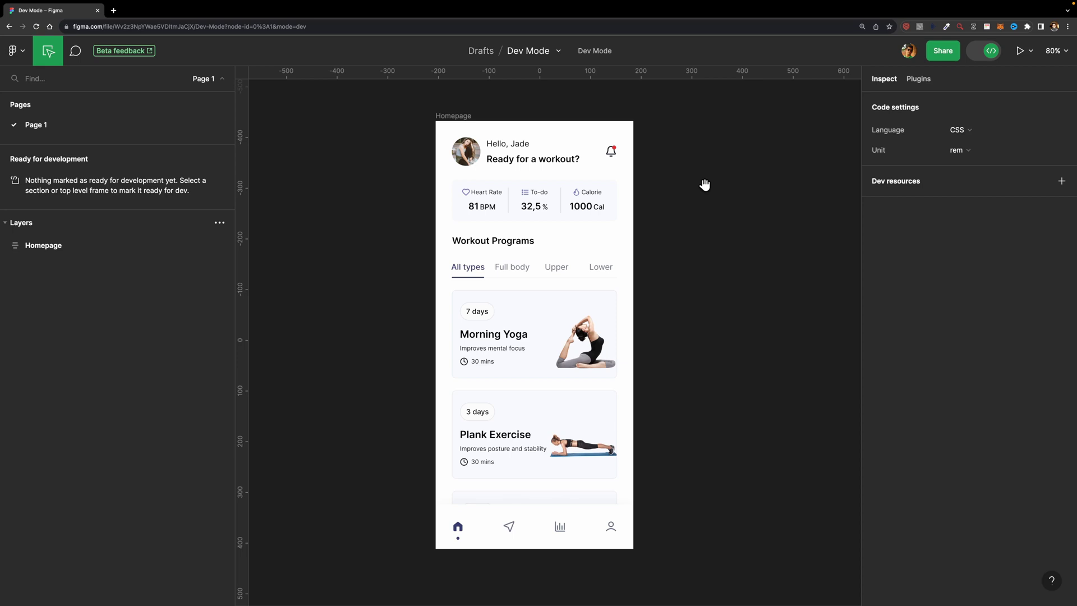
scroll(704, 185, "down", 1)
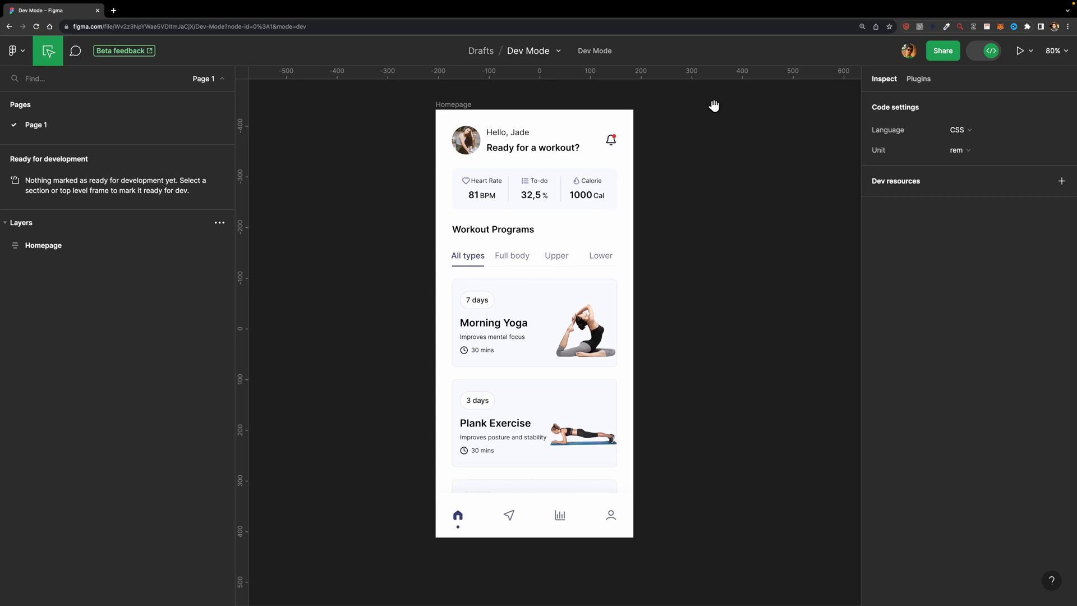
Mark the Homepage frame ready for dev in Design mode, then return to Dev Mode.
left_click(997, 53)
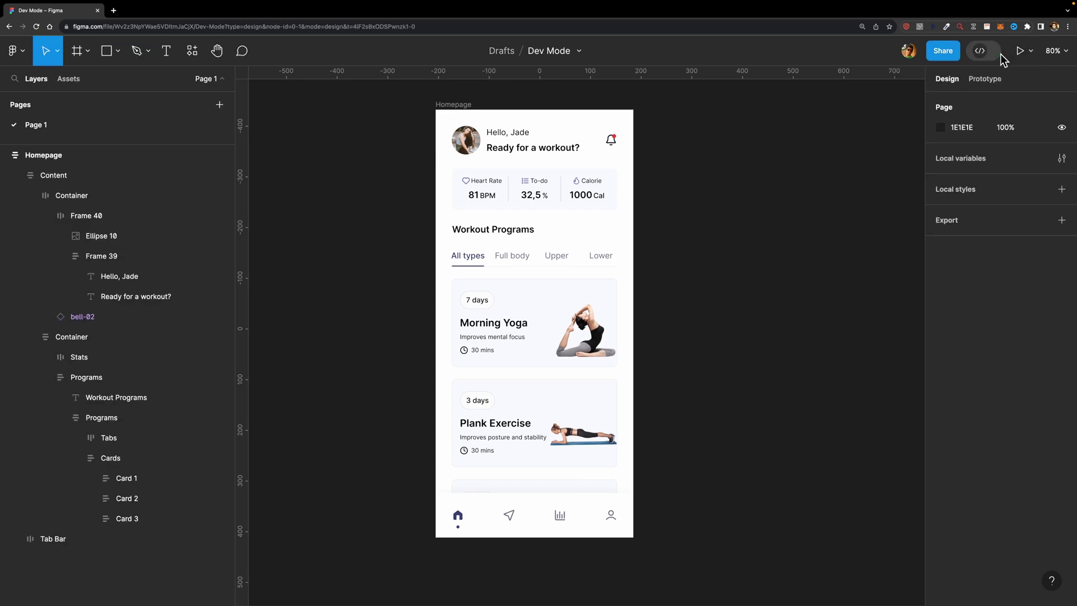
left_click(459, 117)
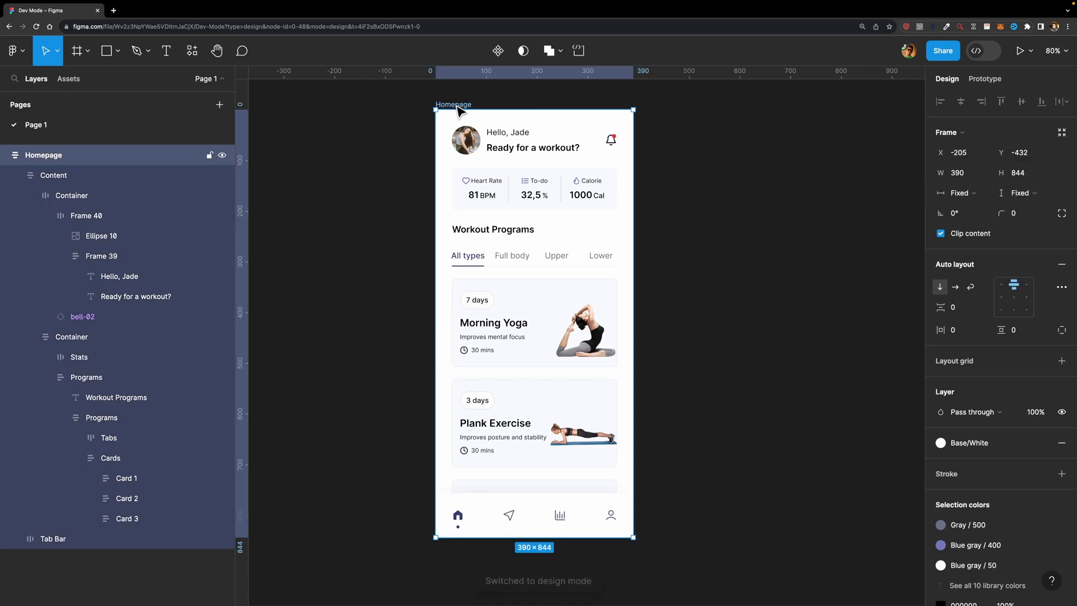
left_click(581, 56)
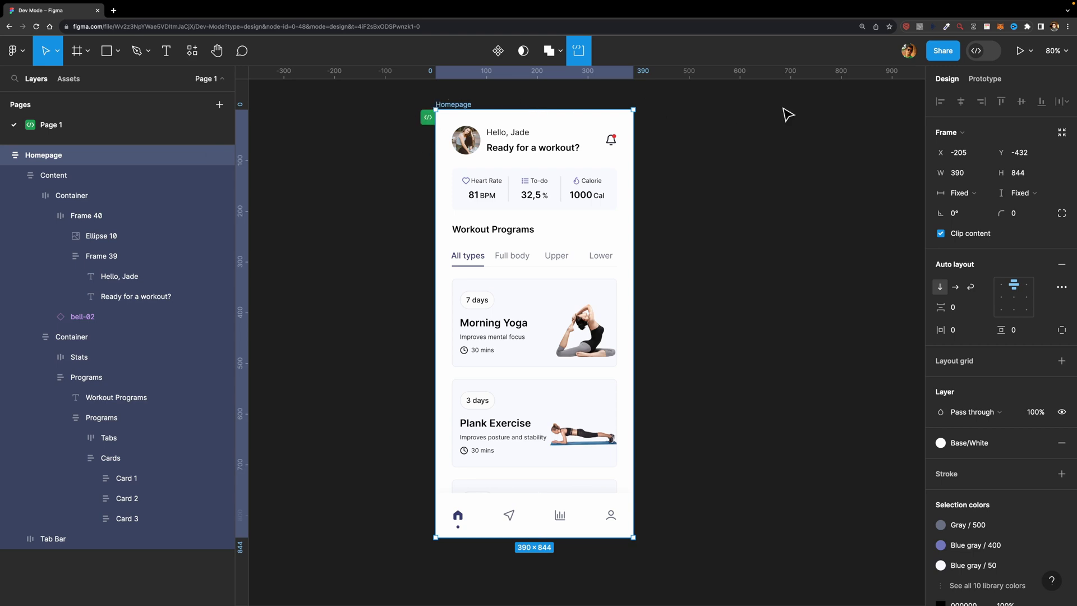
left_click(977, 54)
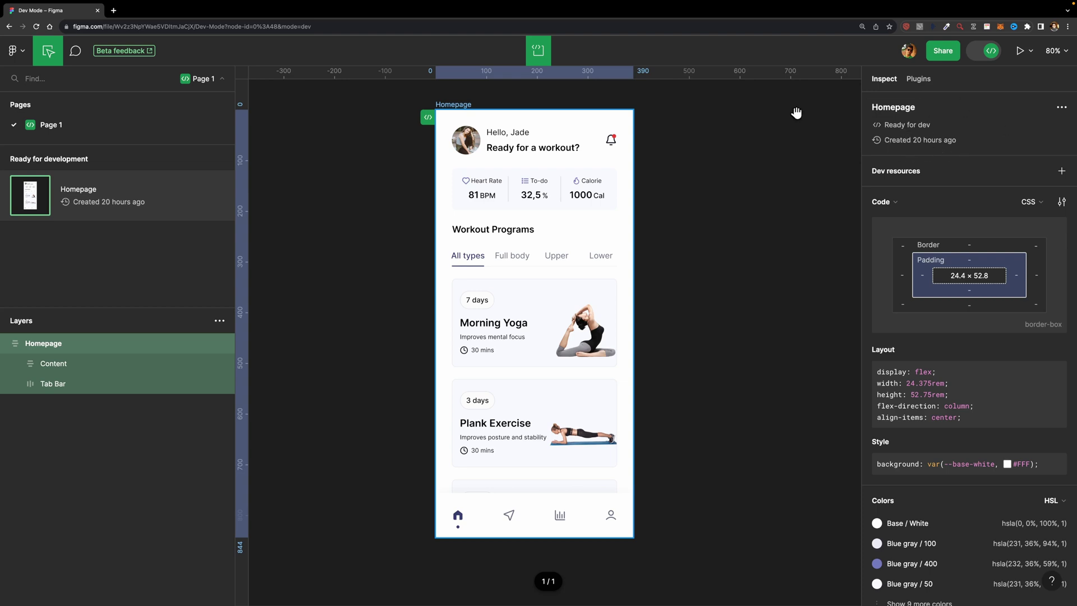
Detach Card 1's Blue gray/50 fill style and darken the Morning Yoga card background.
left_click(987, 50)
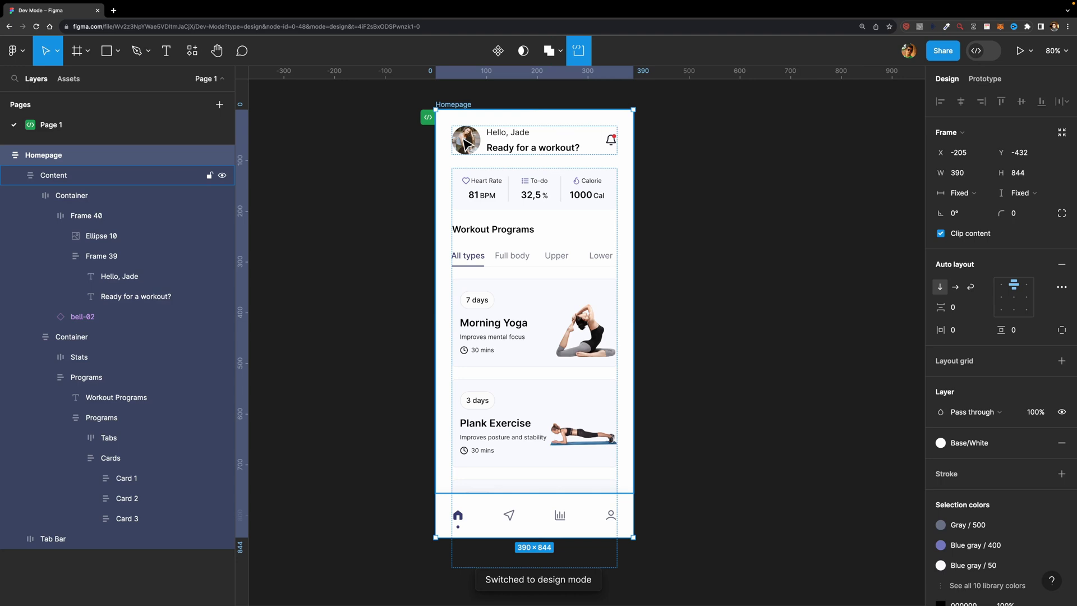
left_click(521, 305)
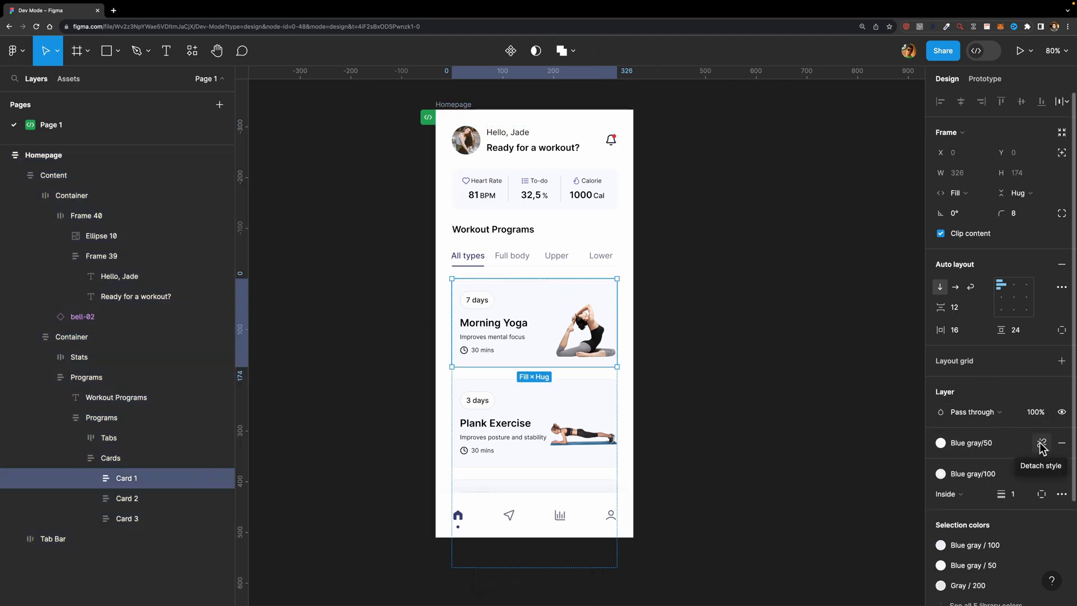
left_click(1041, 444)
left_click(941, 463)
left_click_drag(853, 360, 773, 409)
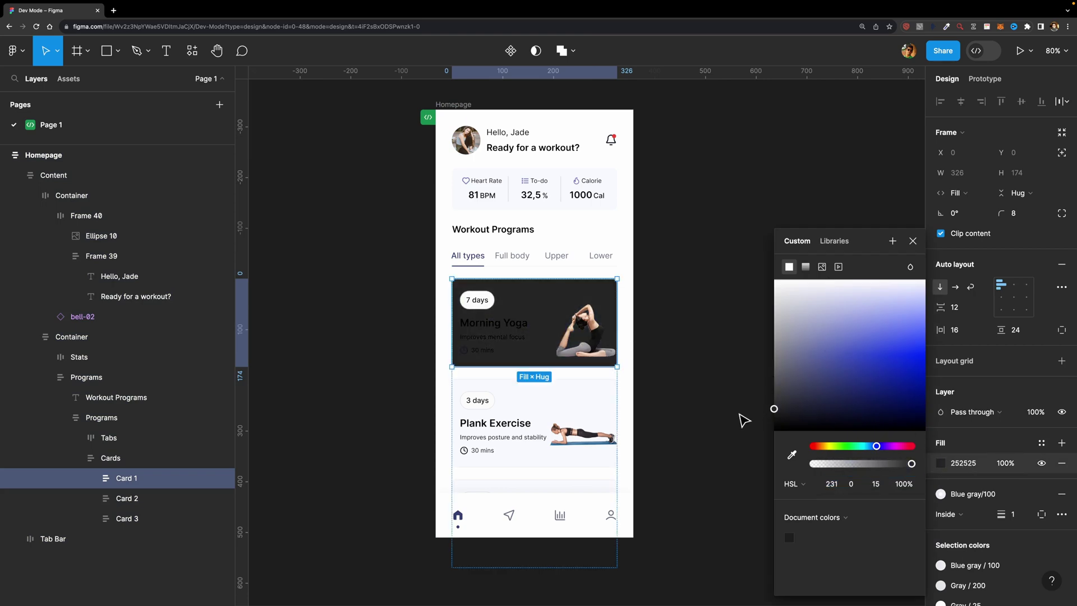
Make the Morning Yoga title and 'Improves mental focus' subtitle white.
left_click(499, 334)
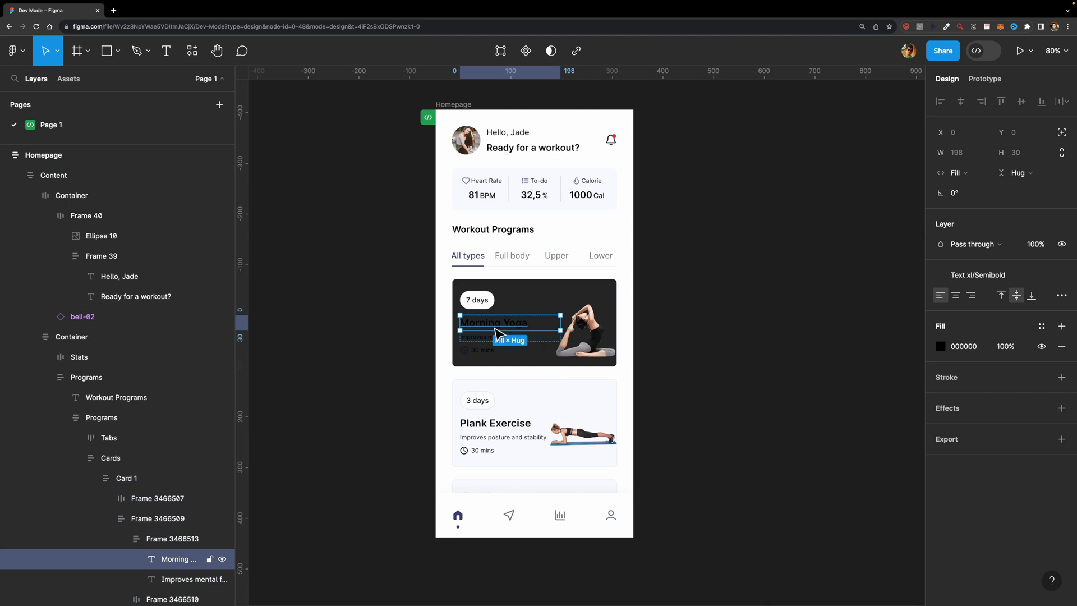
left_click(493, 336, "shift")
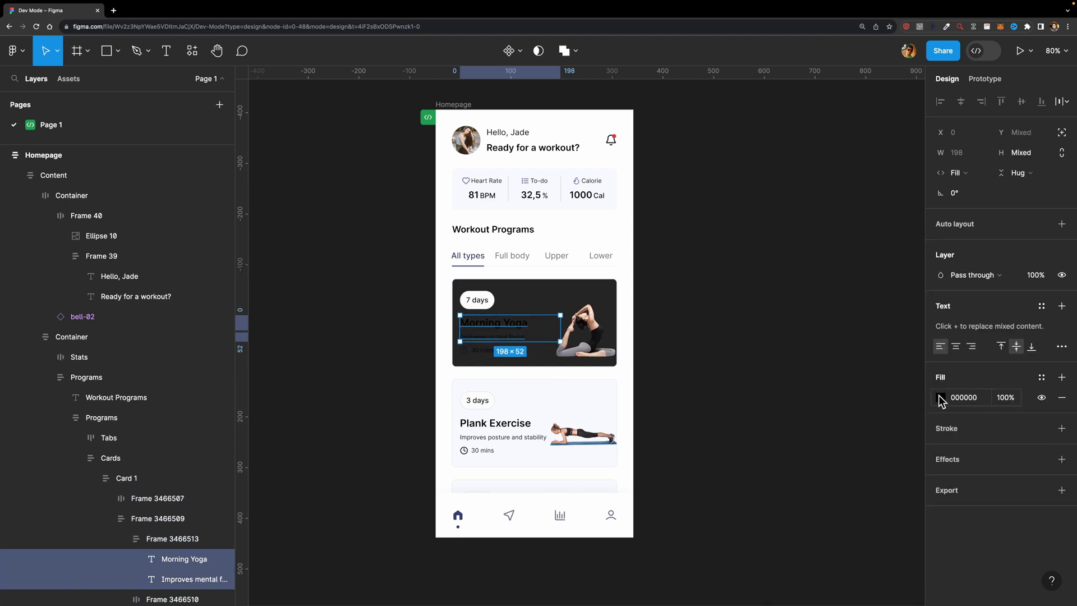
left_click(940, 397)
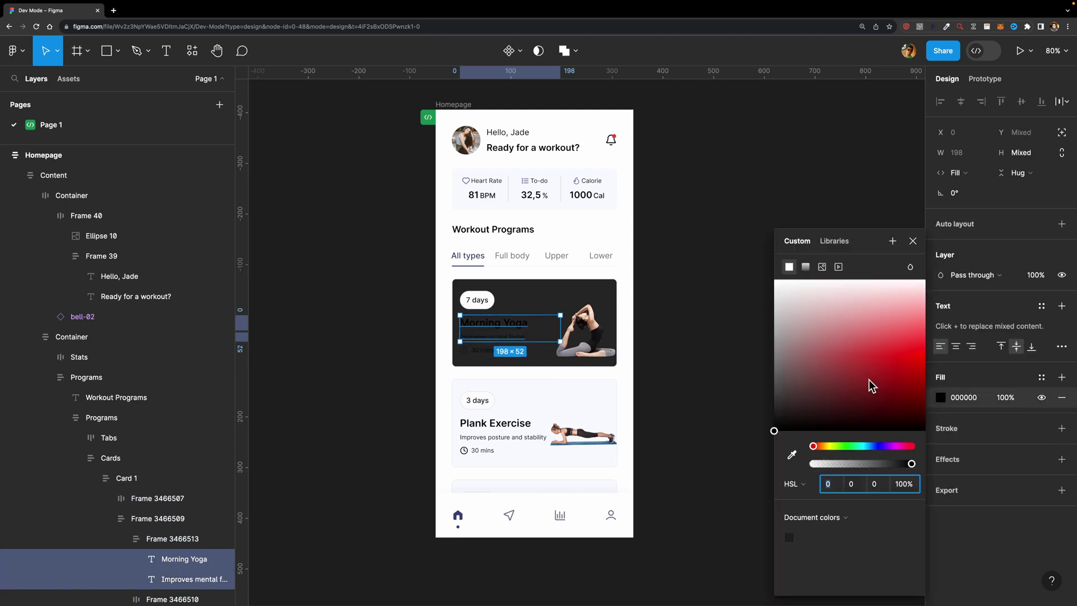
left_click(681, 250)
scroll(488, 356, "up", 5)
Set the '30 mins' text and clock icon to white FFFFFF, detaching the Gray / 900 style.
left_click(488, 356)
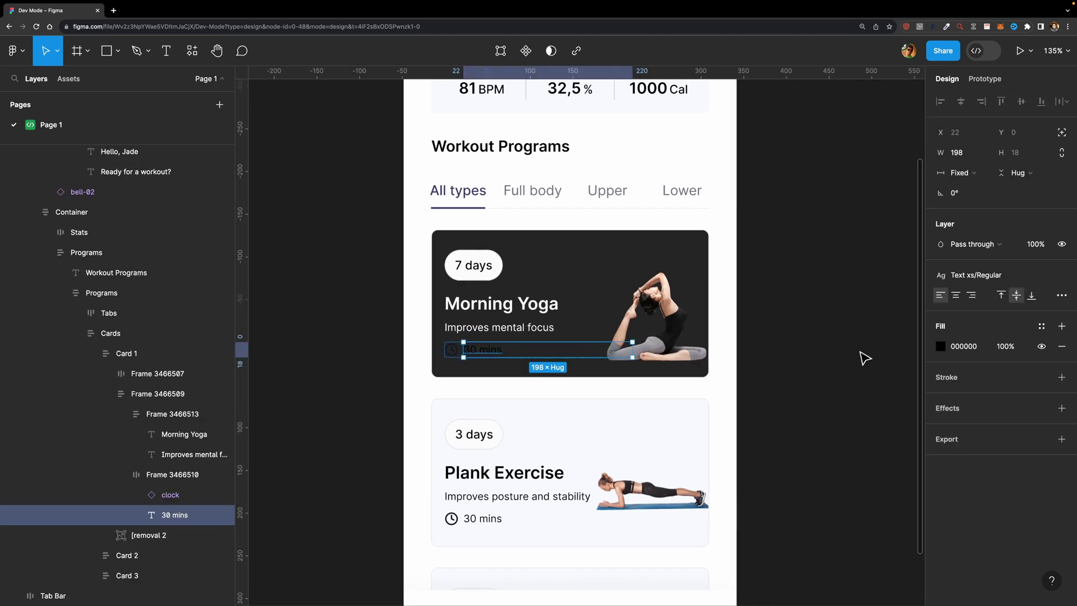
left_click(940, 346)
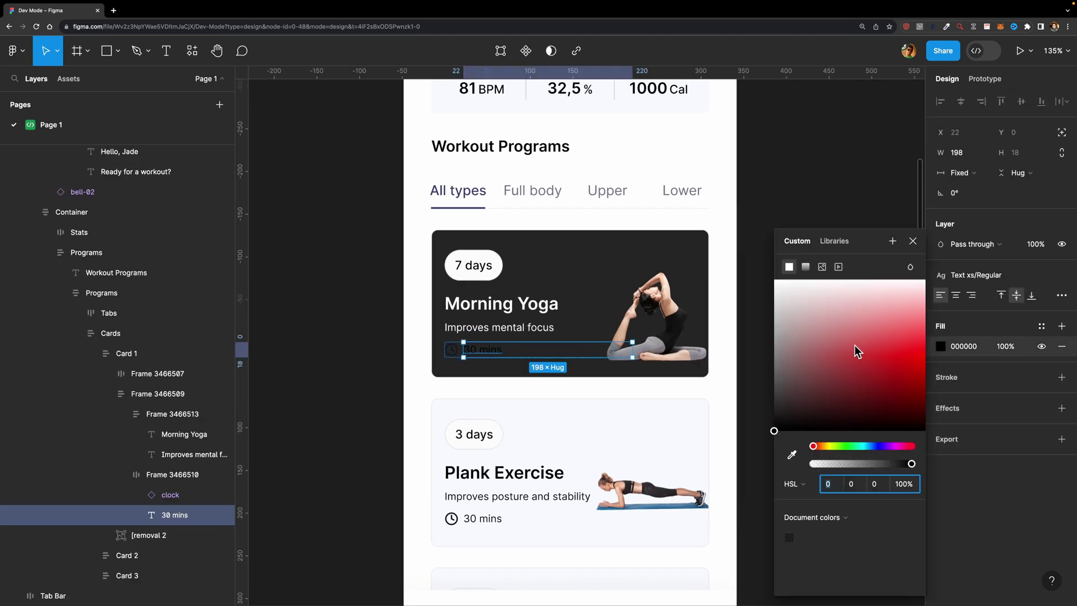
left_click(451, 349)
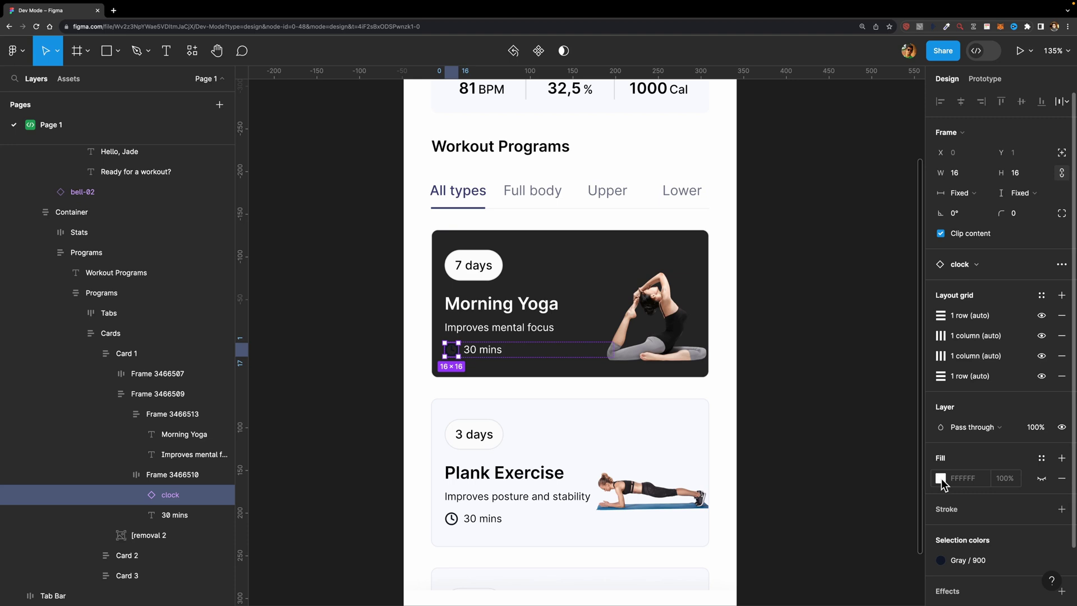
left_click(1041, 559)
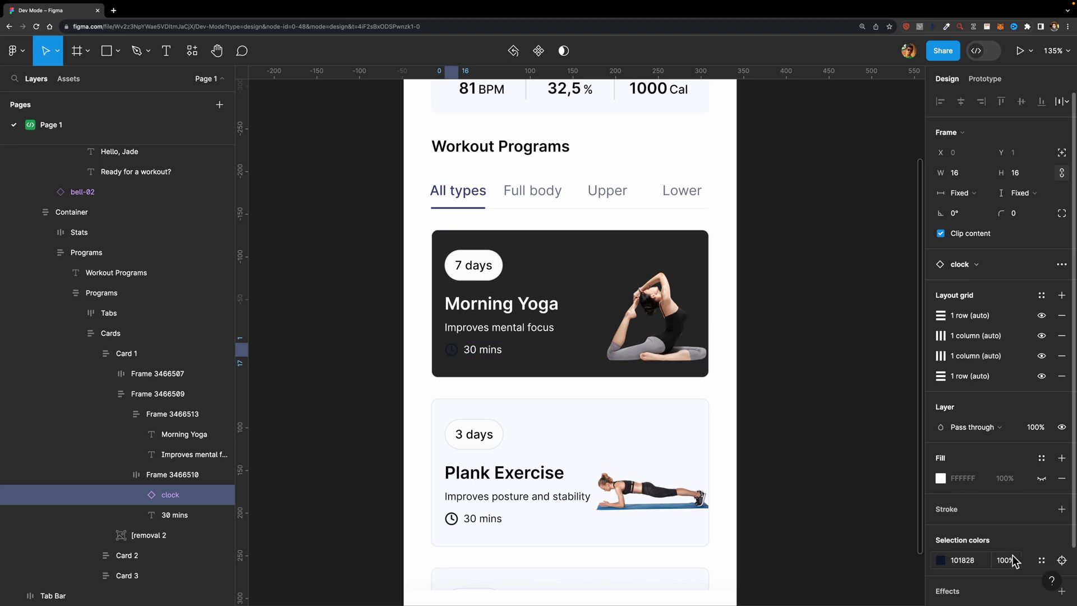
left_click(940, 560)
left_click(792, 219)
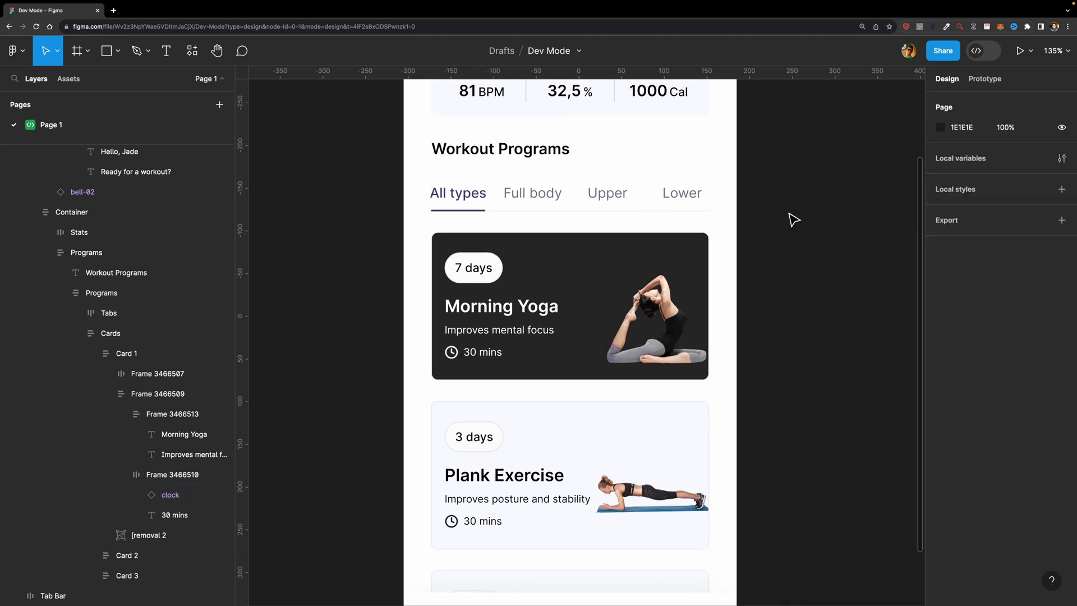
In Dev Mode, compare the Homepage frame against its 12:40 PM version.
scroll(793, 219, "down", 3)
left_click(980, 50)
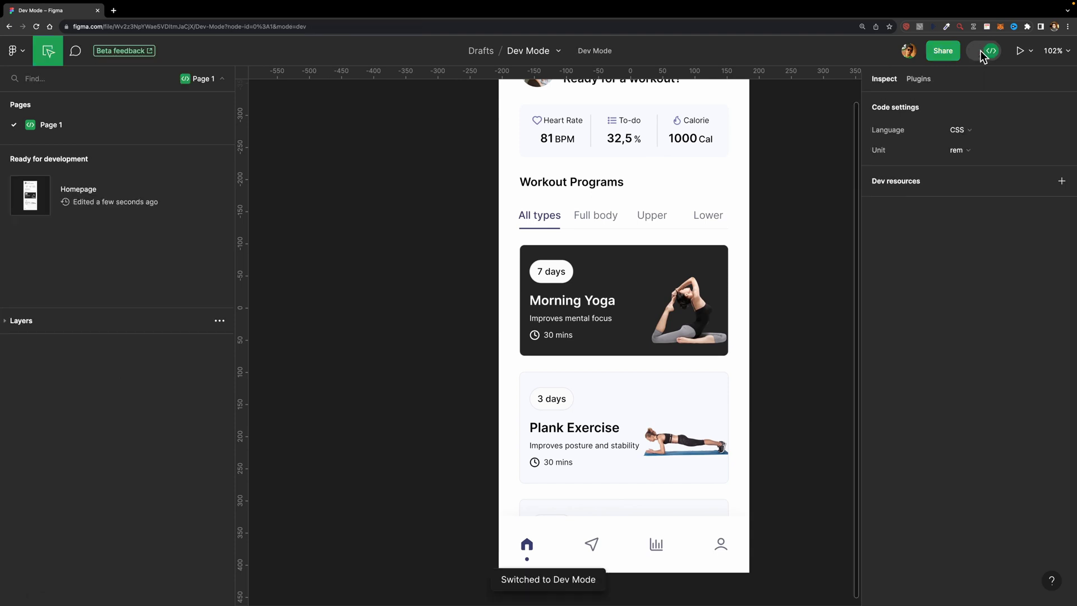
scroll(441, 135, "down", 2)
scroll(442, 134, "up", 3)
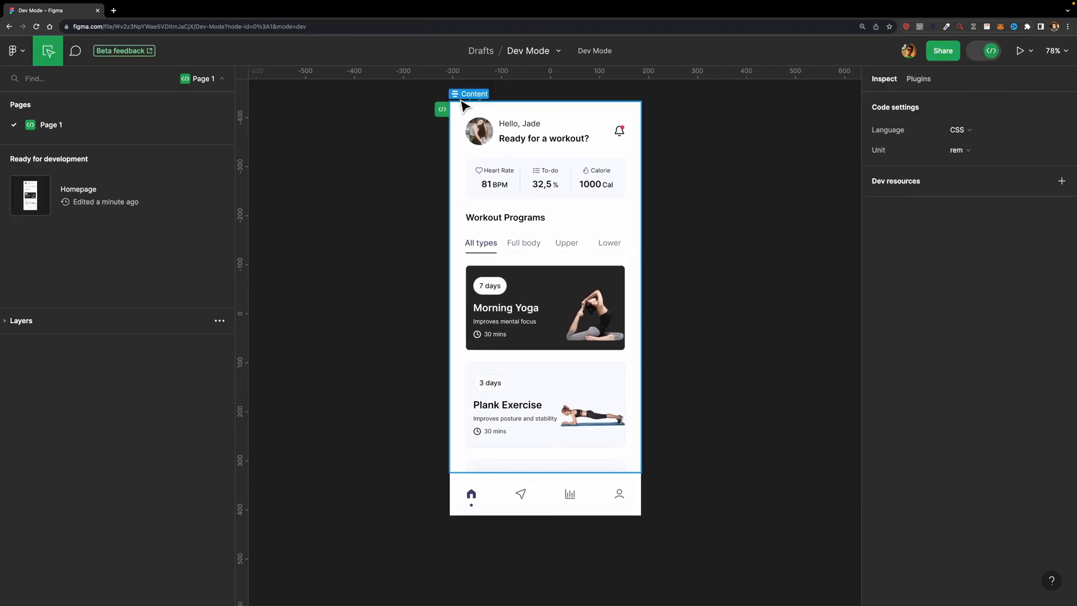
left_click(459, 108)
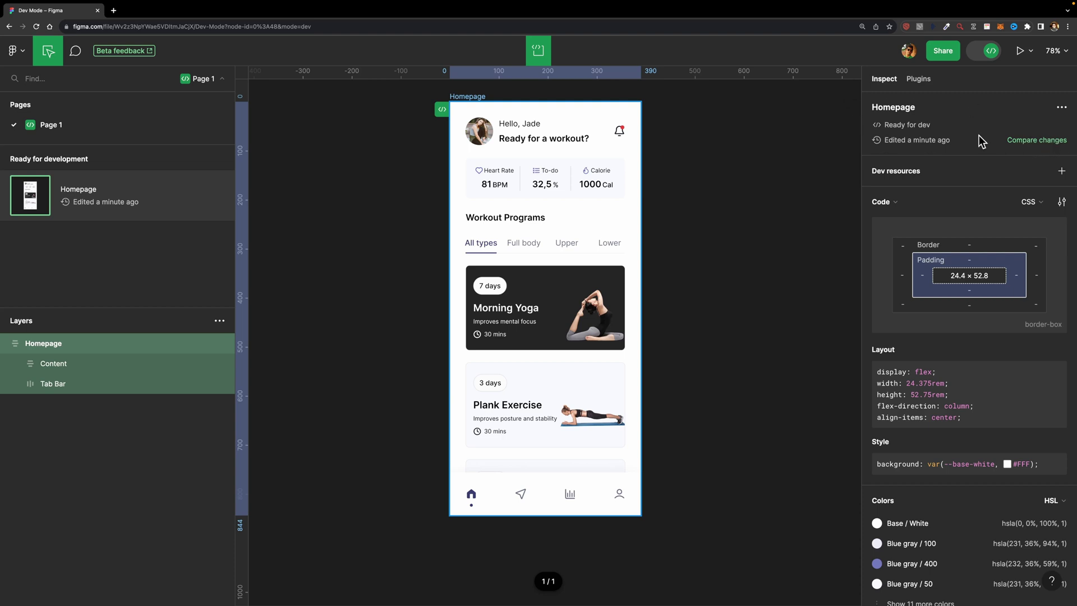
left_click(1037, 140)
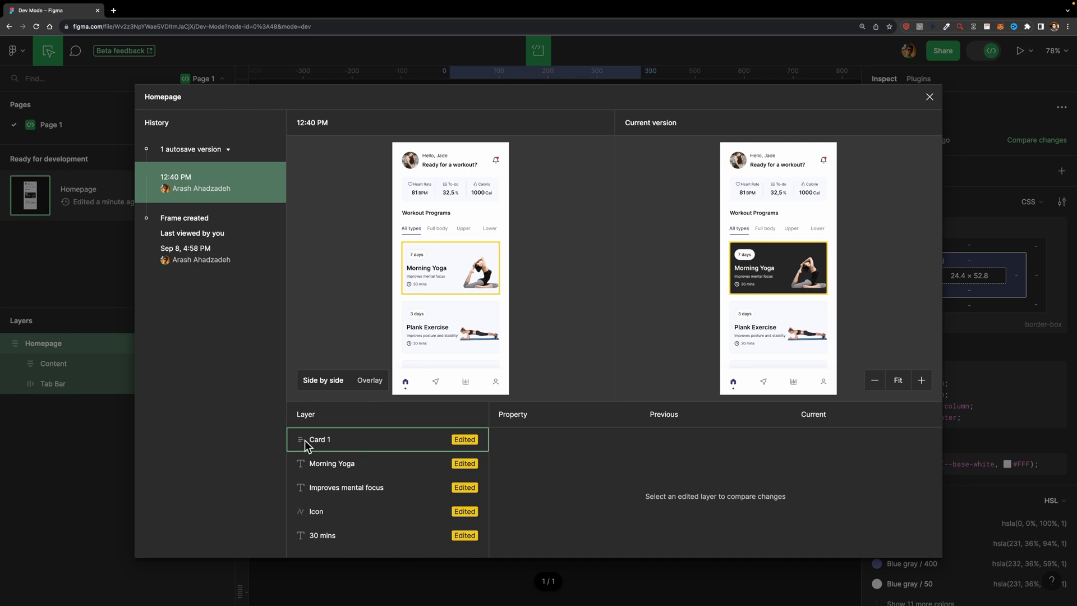
Review the changes to Card 1, its title, subtitle, clock icon and 30 mins text.
left_click(364, 439)
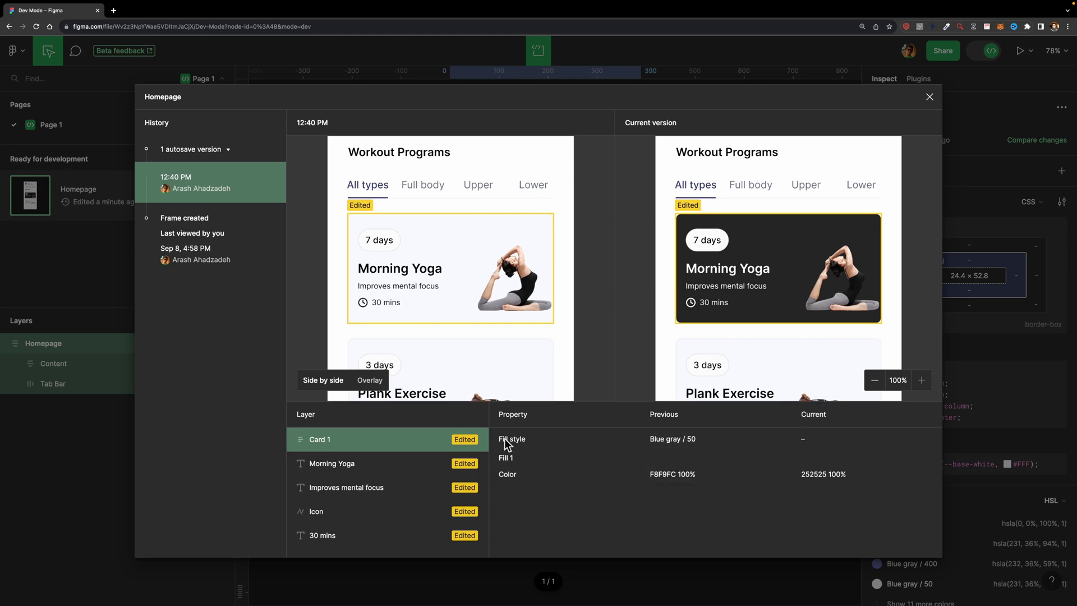
left_click(388, 466)
left_click(363, 488)
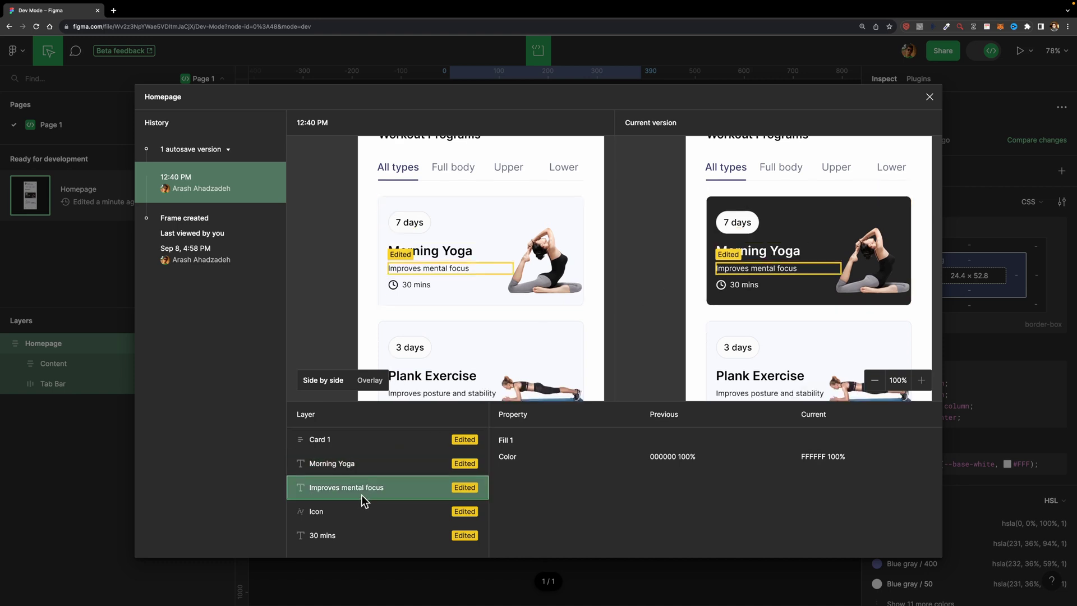
left_click(358, 509)
left_click(359, 529)
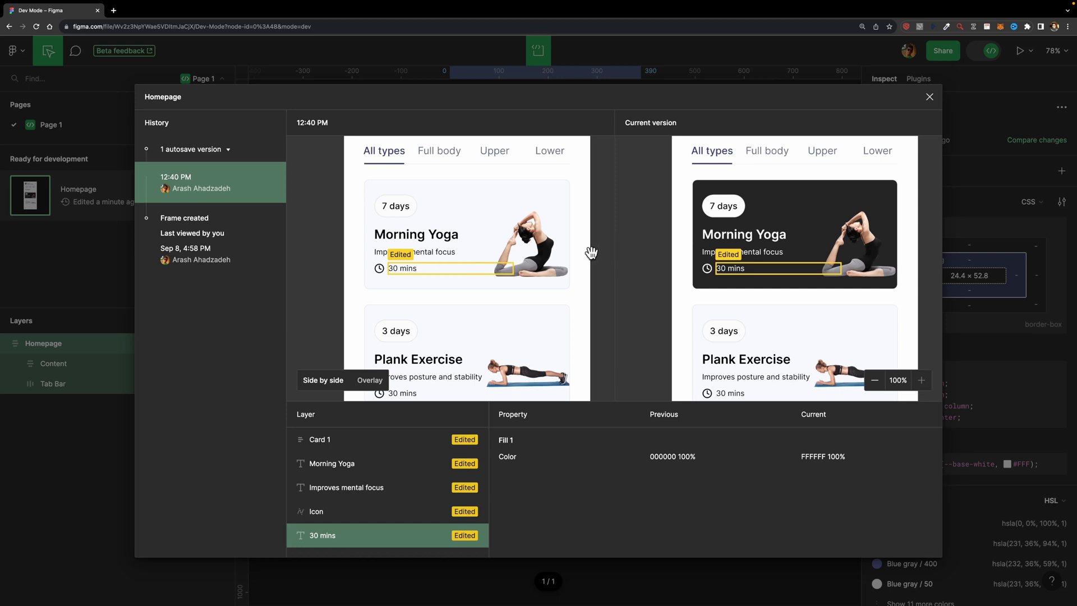
Overlay the two versions and fade the opacity toward the current version.
scroll(569, 255, "up", 3)
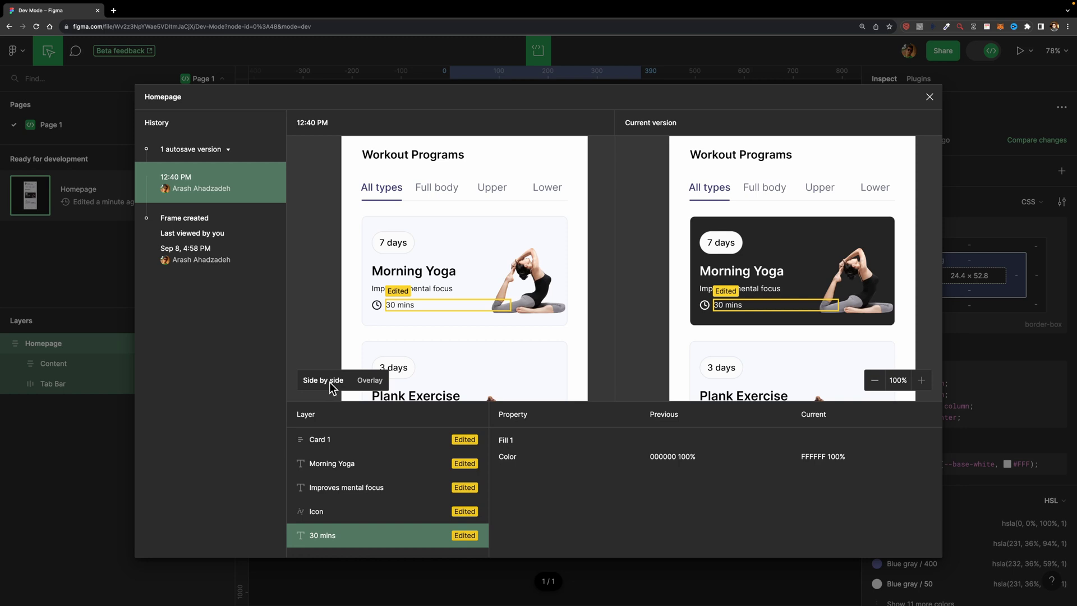
left_click(369, 381)
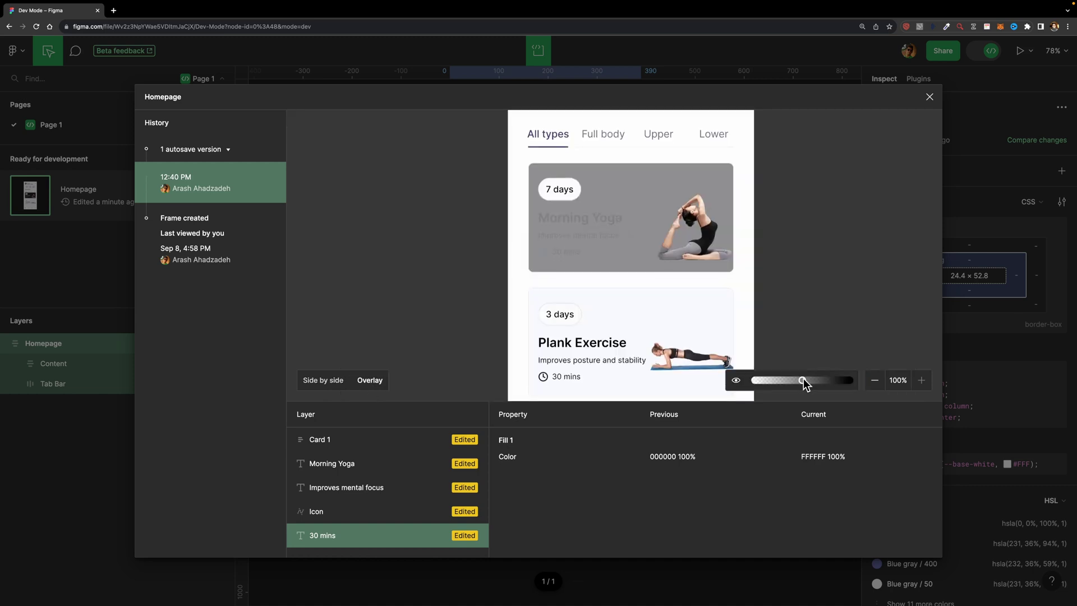
left_click_drag(803, 379, 770, 381)
Close the comparison, run Figma to Code from Dev Mode plugins, and widen the panel to read its code.
key("Escape")
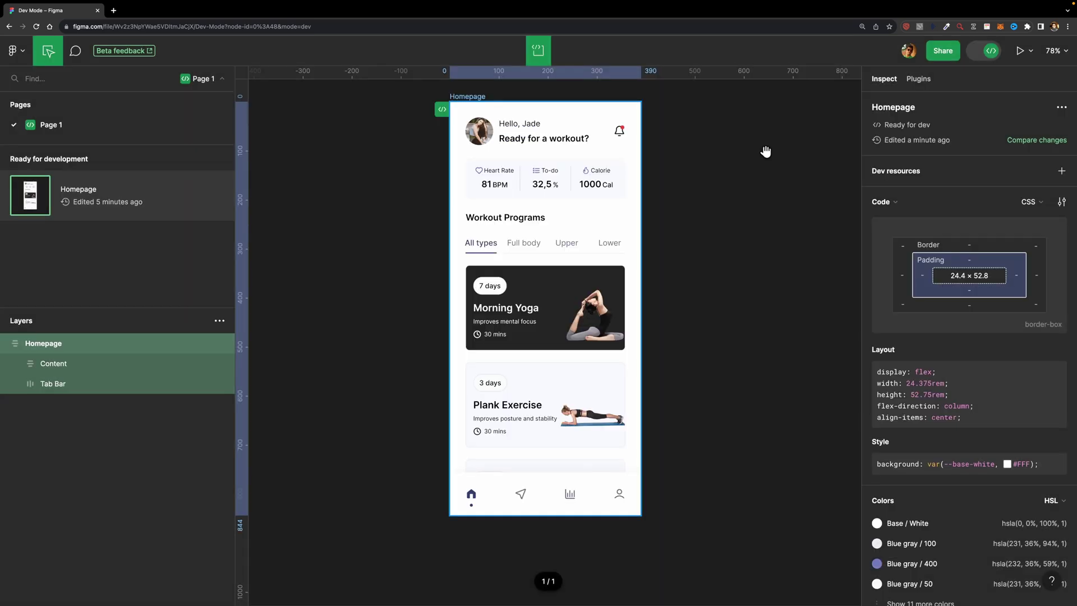
left_click(918, 79)
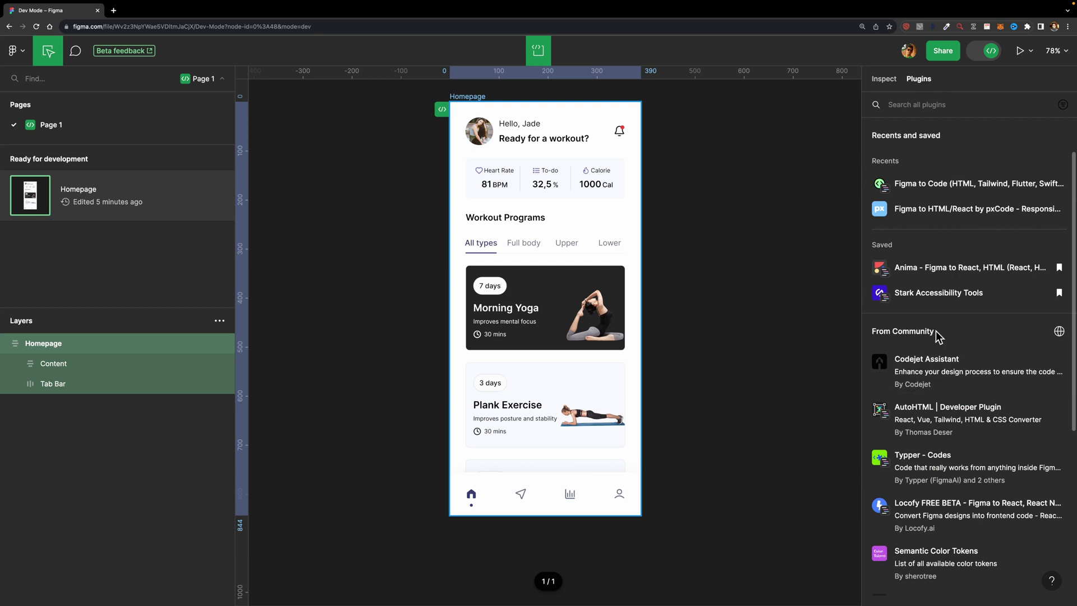
left_click(940, 184)
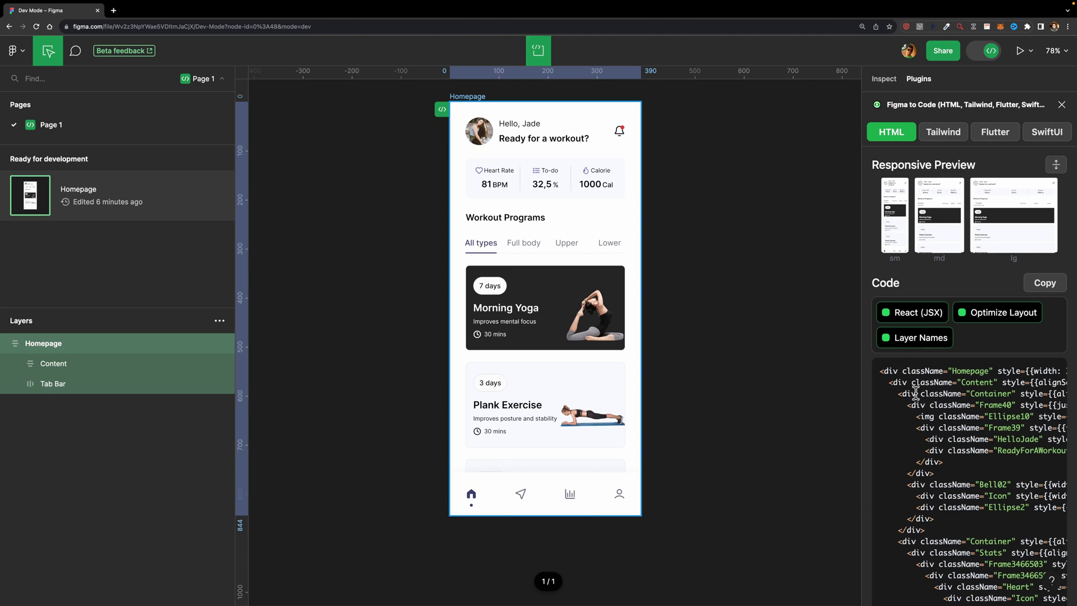
scroll(914, 407, "down", 12)
left_click_drag(860, 365, 693, 363)
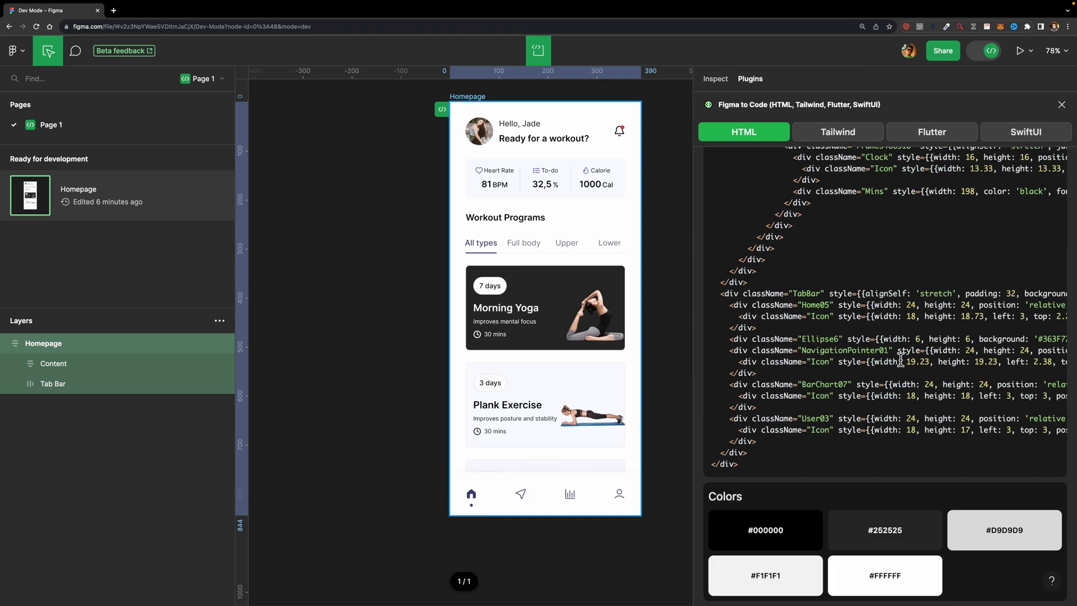
Switch Figma to Code to SwiftUI with Struct and Preview options, giving a full file with import SwiftUI.
scroll(902, 365, "up", 5)
scroll(904, 367, "up", 3)
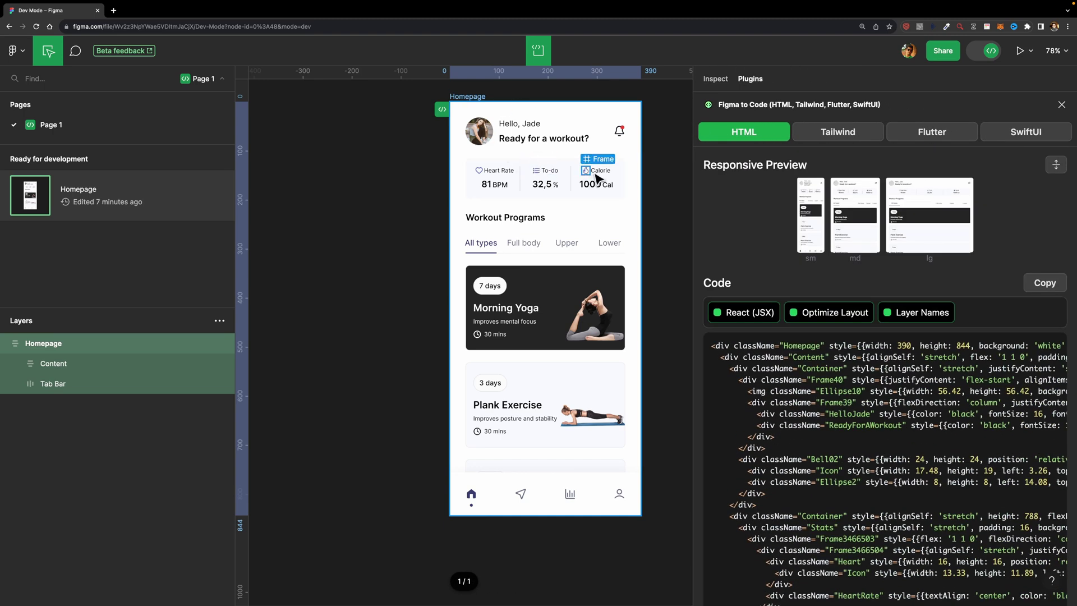
left_click(1008, 140)
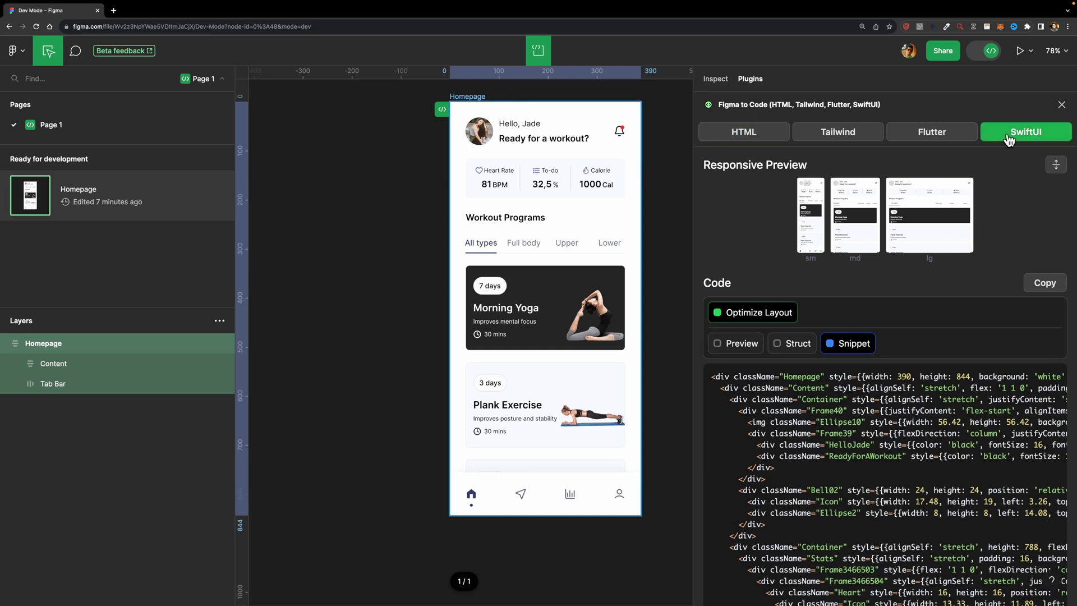
scroll(900, 311, "down", 2)
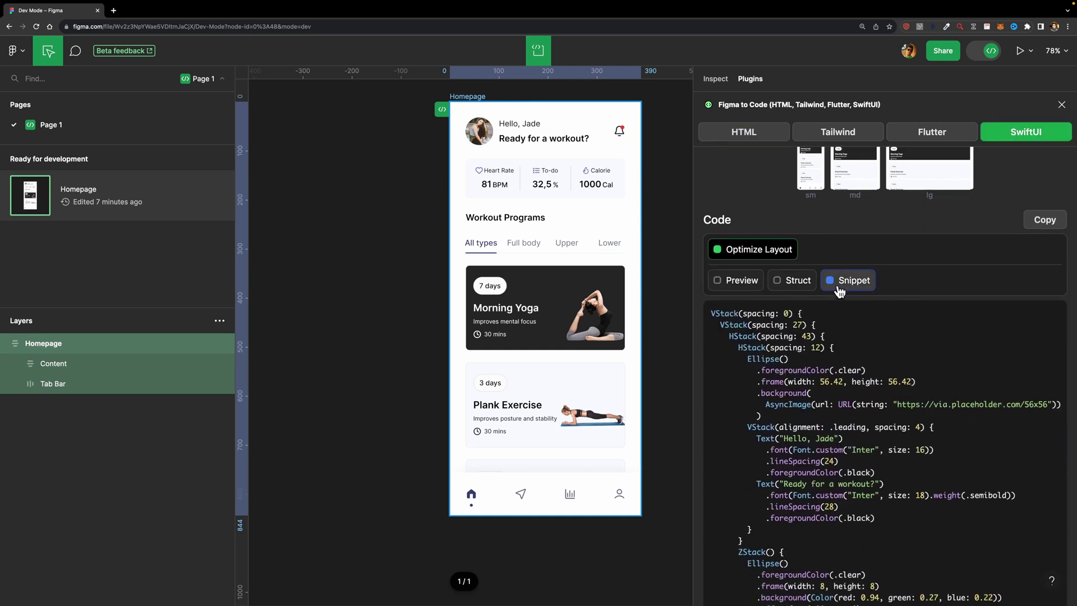
left_click(796, 283)
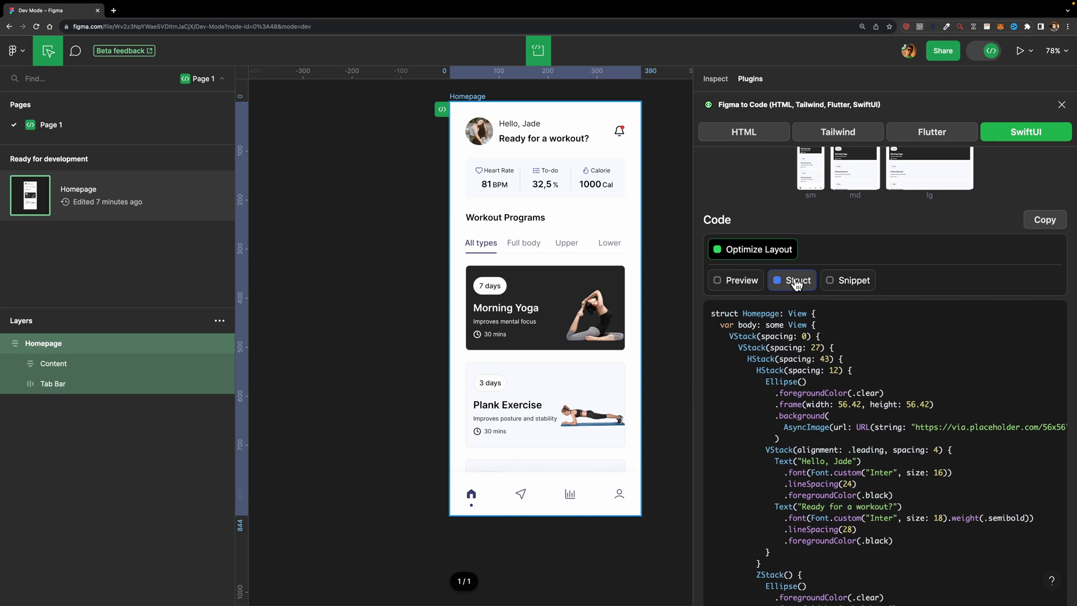
left_click(733, 283)
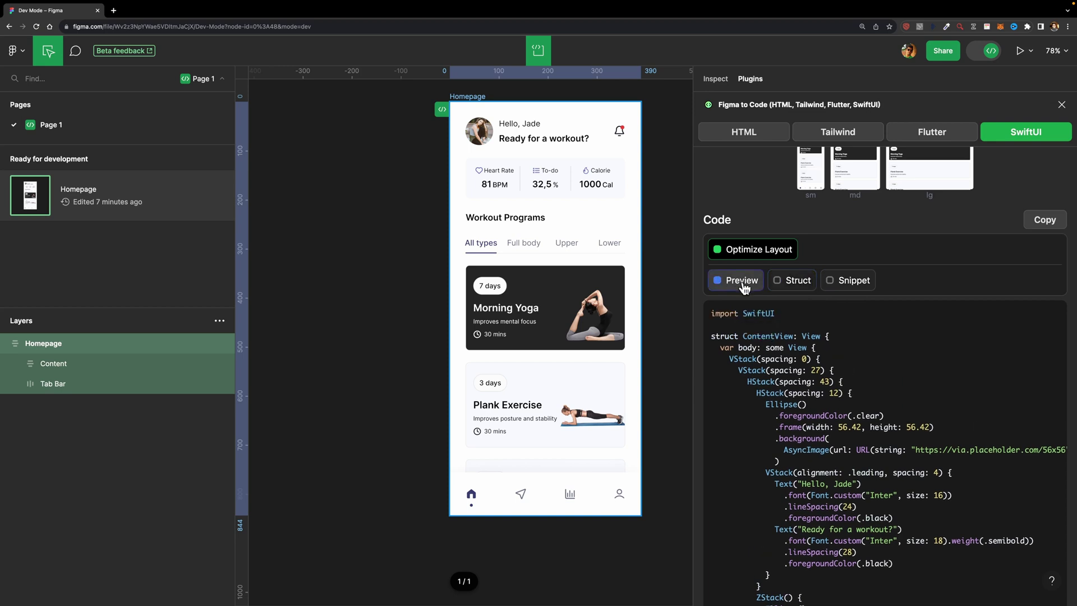